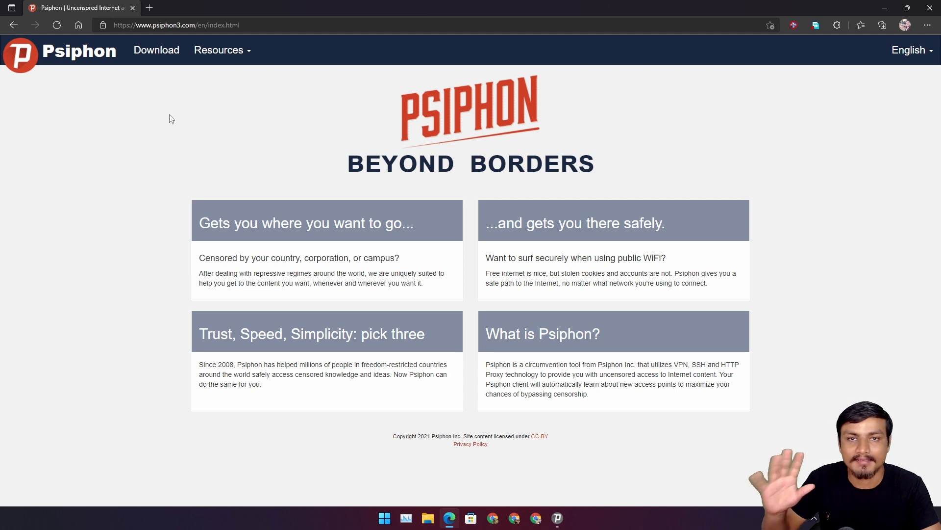
pyautogui.click(158, 64)
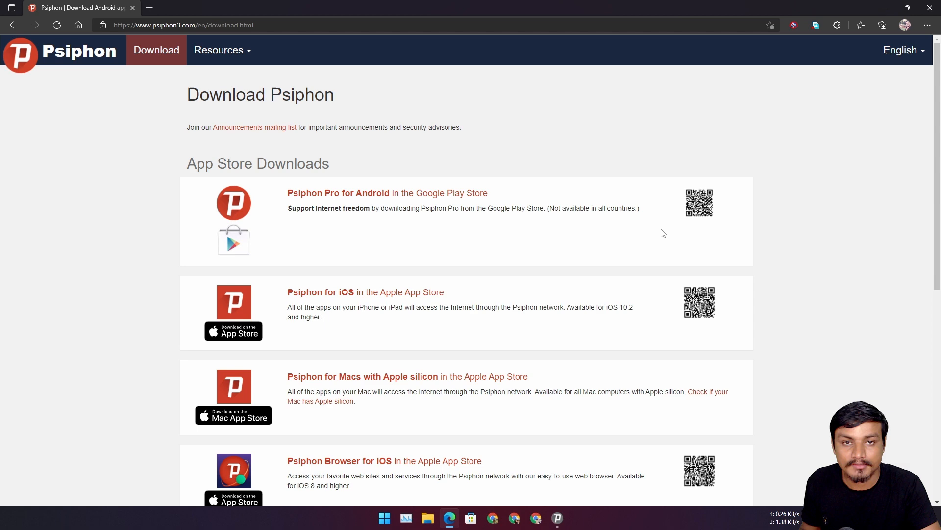
pyautogui.scroll(-5, 575, 238)
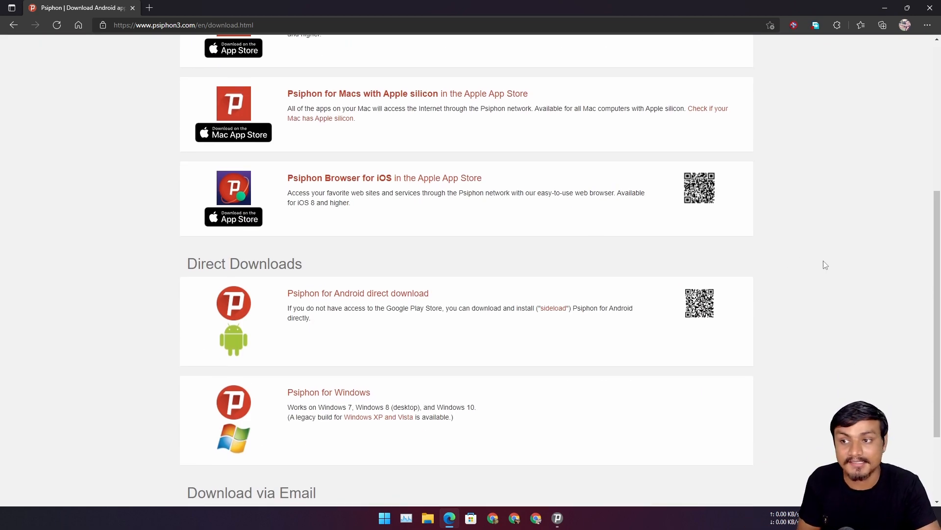
pyautogui.scroll(5, 821, 262)
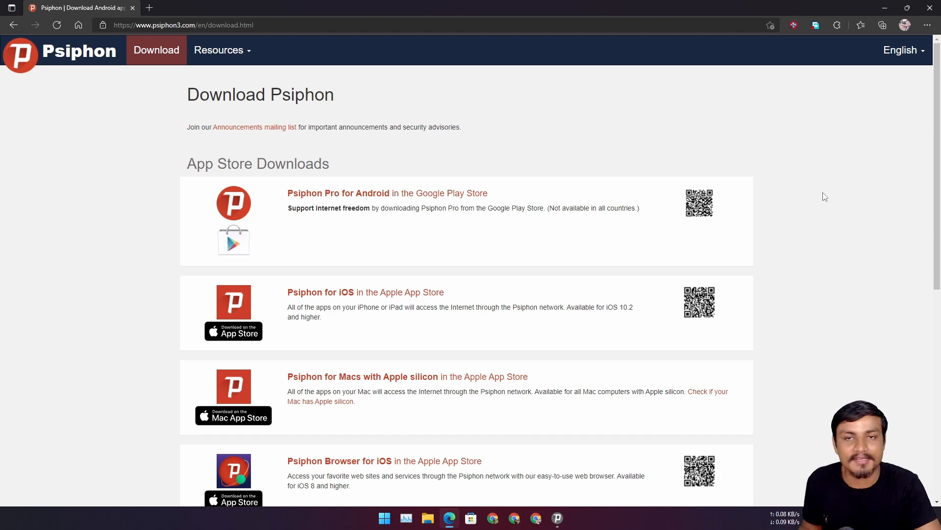
pyautogui.scroll(-3, 825, 214)
pyautogui.scroll(-3, 806, 256)
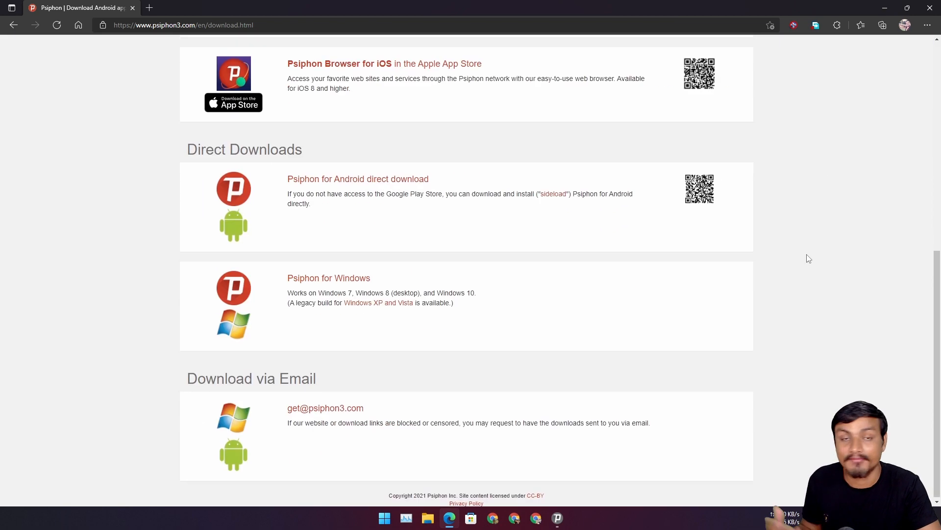
pyautogui.scroll(2, 812, 229)
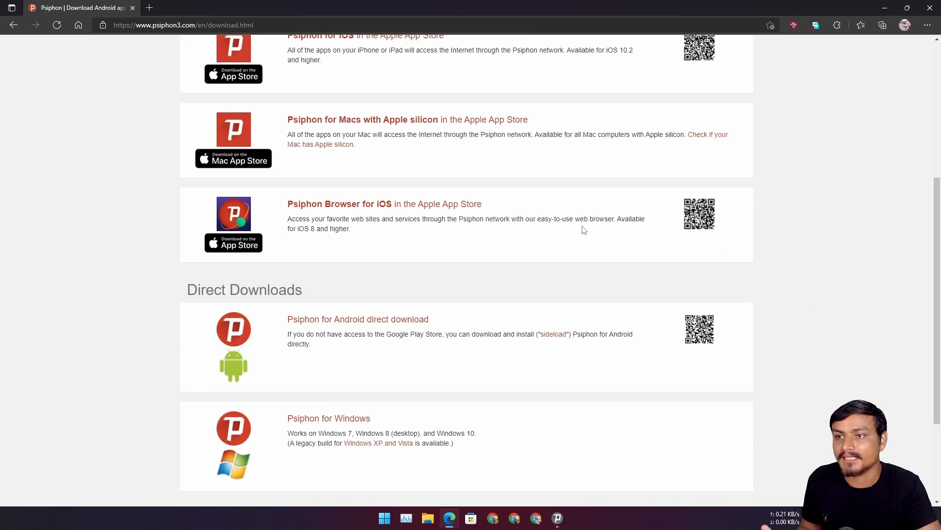
pyautogui.scroll(1, 553, 205)
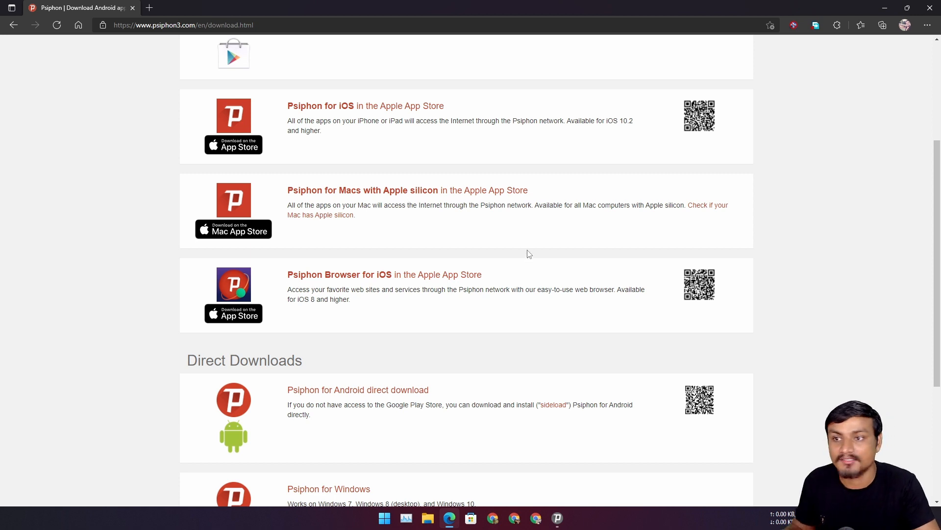
pyautogui.scroll(-2, 528, 254)
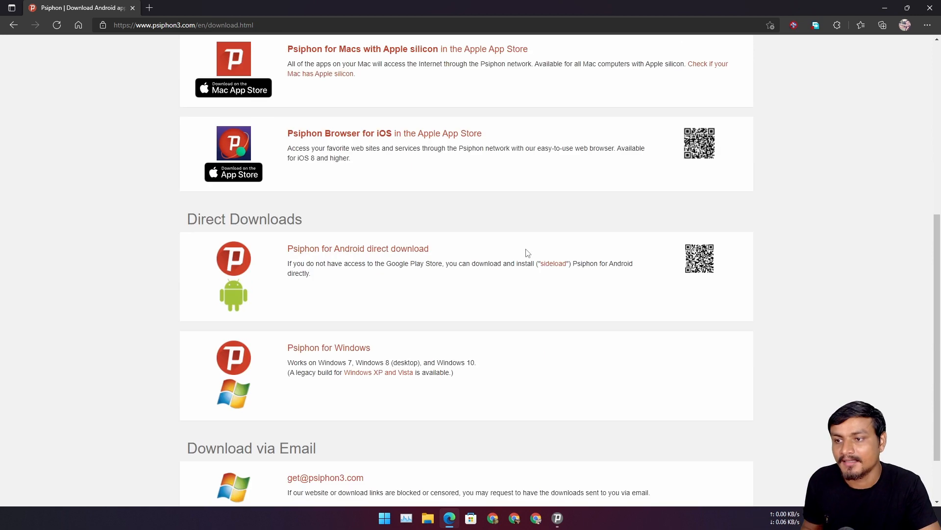
pyautogui.scroll(-1, 526, 253)
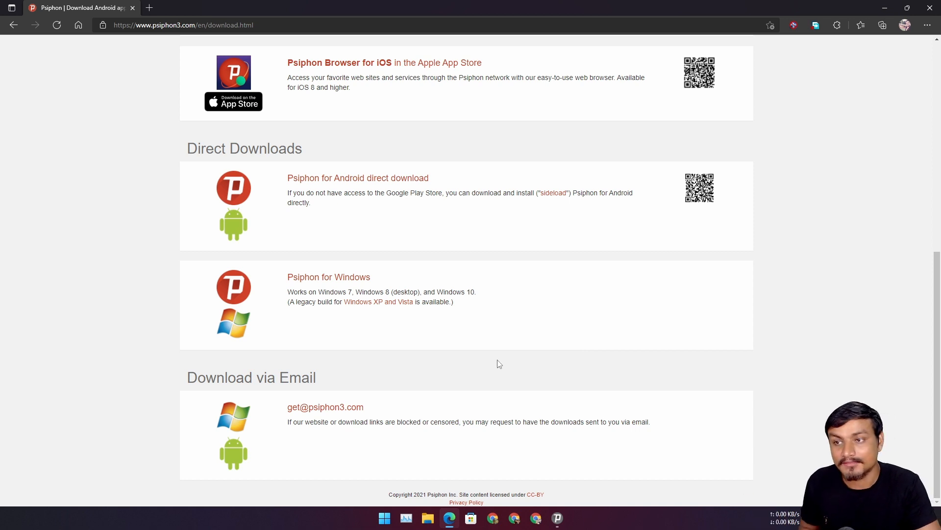
pyautogui.scroll(4, 497, 360)
pyautogui.scroll(2, 497, 360)
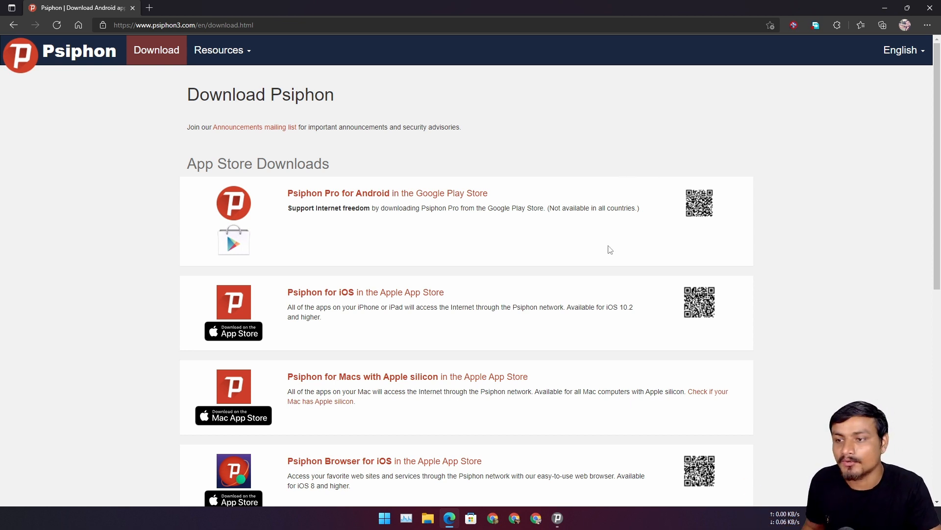
pyautogui.scroll(-3, 608, 247)
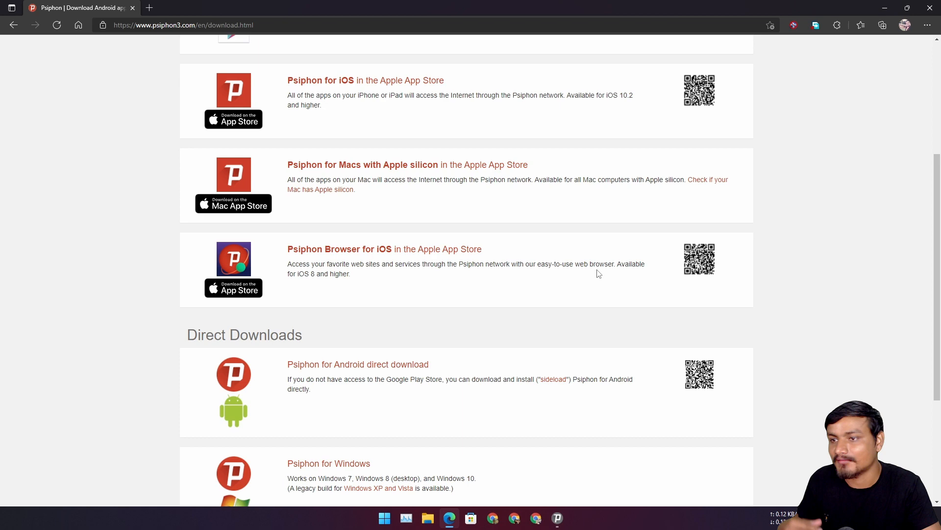
pyautogui.scroll(-1, 521, 272)
pyautogui.scroll(4, 527, 238)
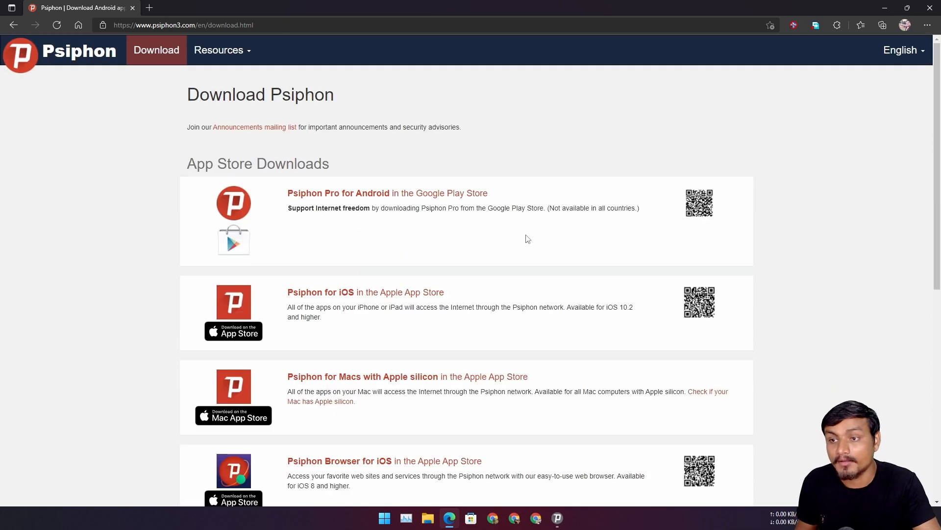
pyautogui.scroll(-3, 452, 233)
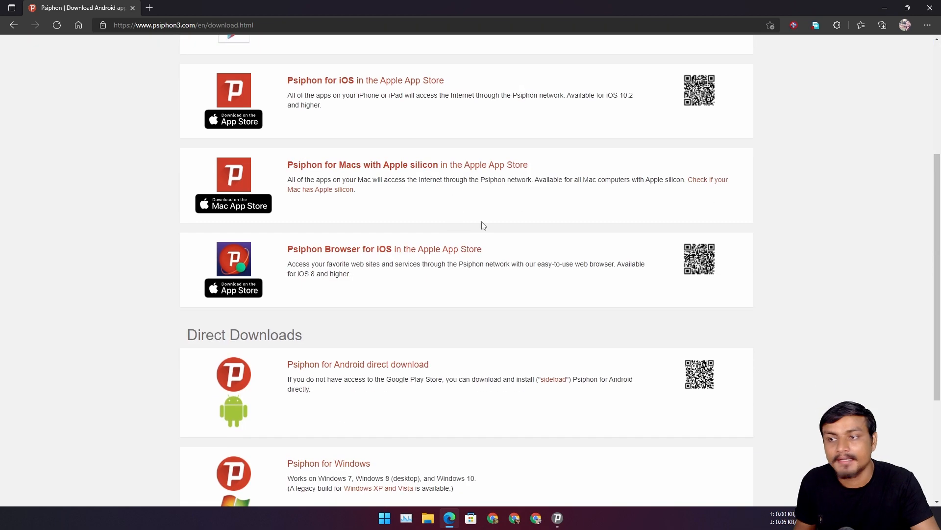
pyautogui.scroll(-3, 515, 220)
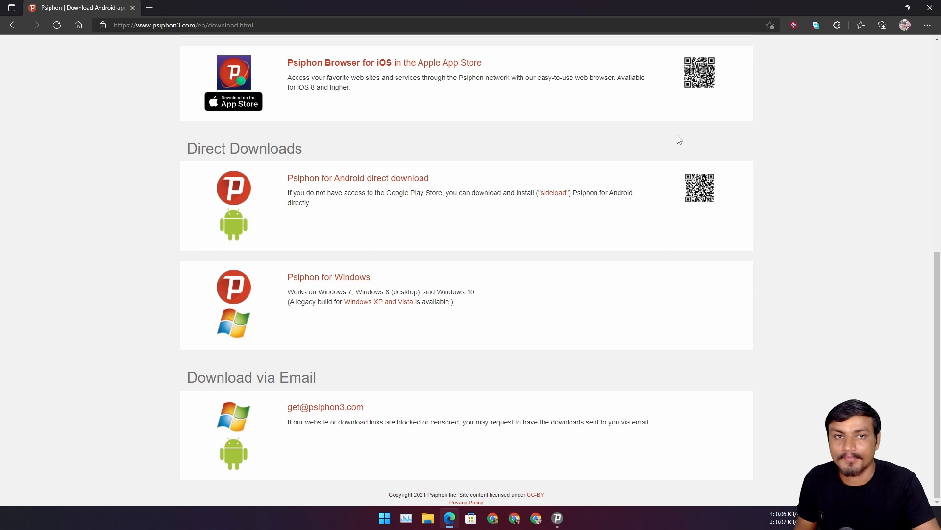
# Minimize Edge and bring the disconnected Psiphon 3 window to the centre of the desktop
pyautogui.click(884, 8)
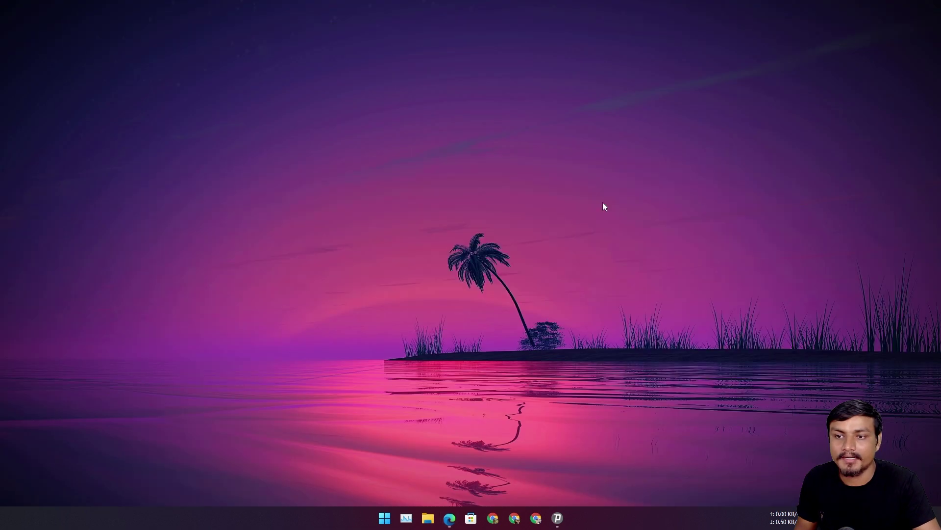
pyautogui.click(558, 519)
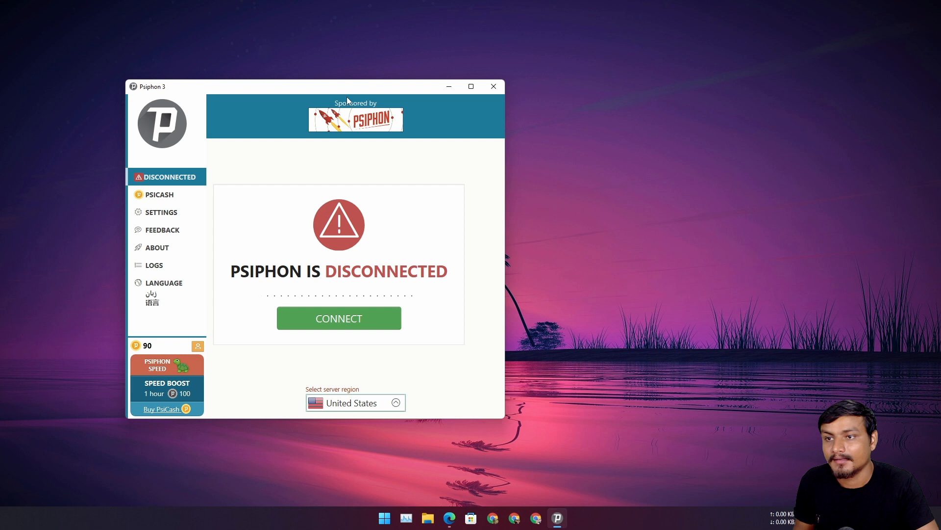
pyautogui.moveTo(300, 87); pyautogui.dragTo(342, 88)
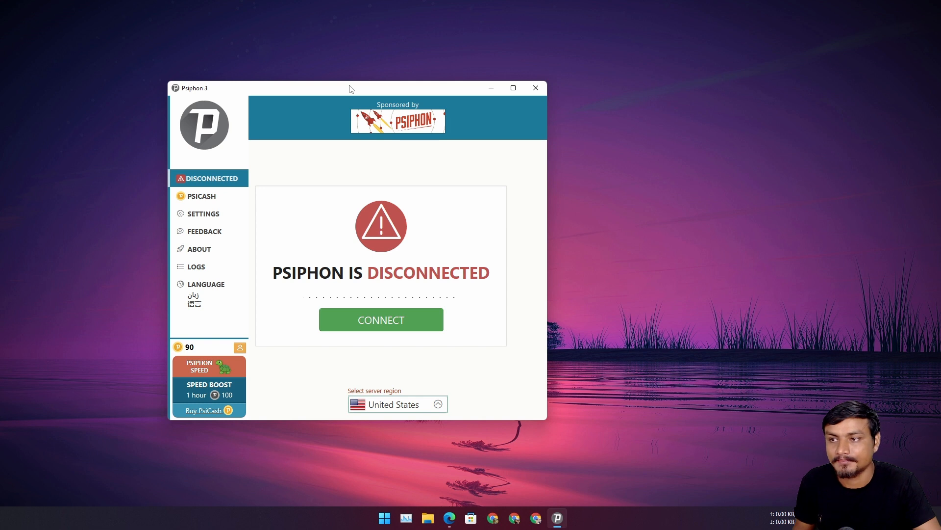
pyautogui.moveTo(350, 88); pyautogui.dragTo(377, 88)
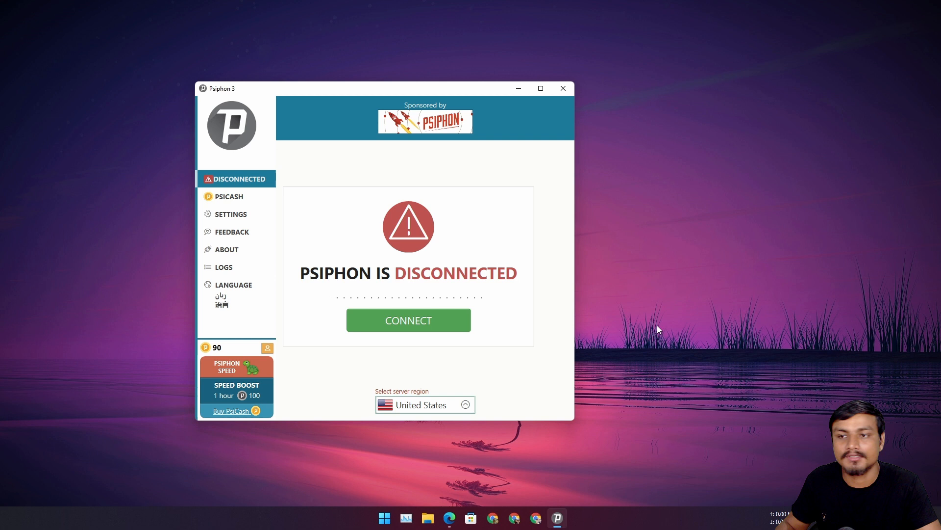
# Expand the Select server region dropdown to show the available countries
pyautogui.click(465, 403)
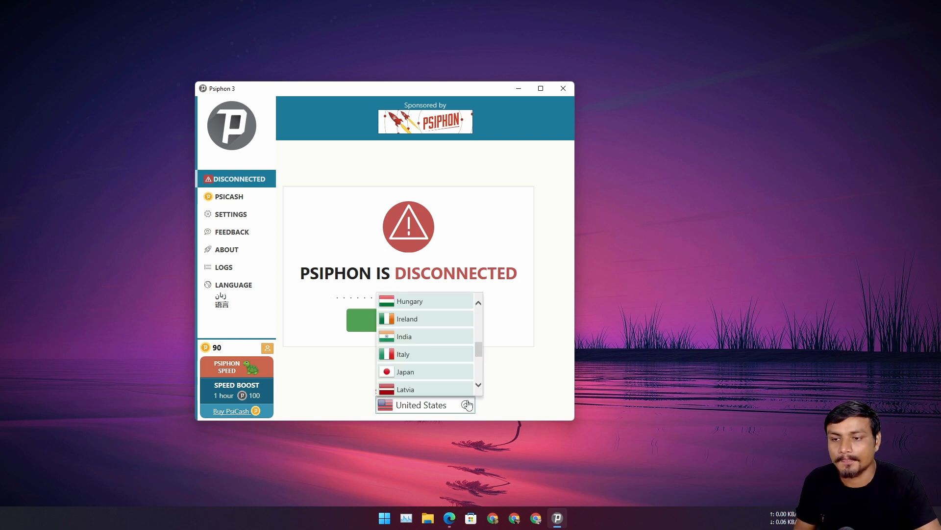
pyautogui.moveTo(480, 351)
pyautogui.mouseDown()
pyautogui.moveTo(476, 387)
pyautogui.moveTo(478, 320)
pyautogui.moveTo(483, 360)
pyautogui.mouseUp()
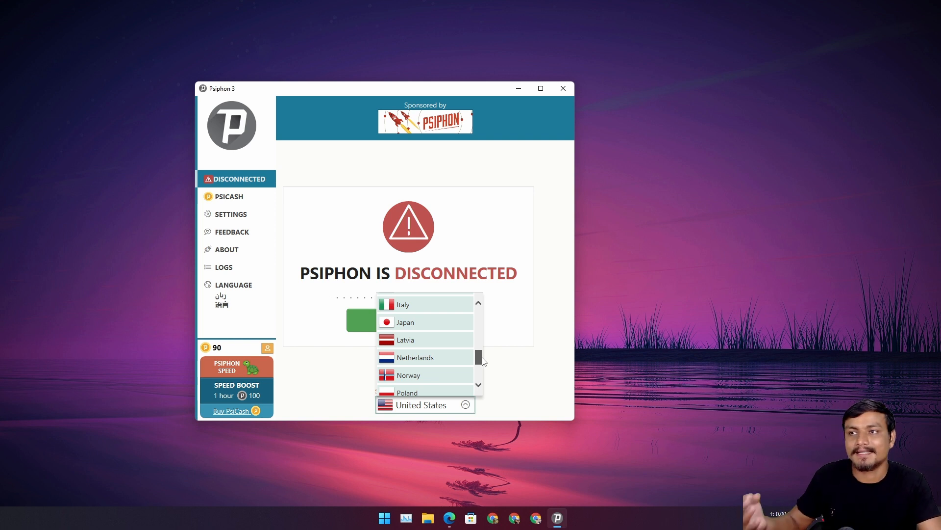
pyautogui.moveTo(484, 361); pyautogui.dragTo(481, 363)
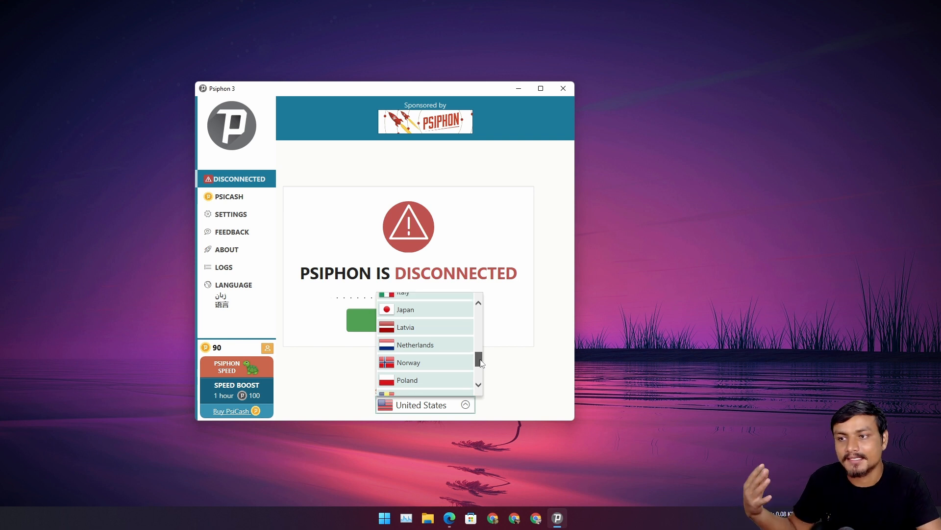
pyautogui.moveTo(482, 363); pyautogui.dragTo(482, 364)
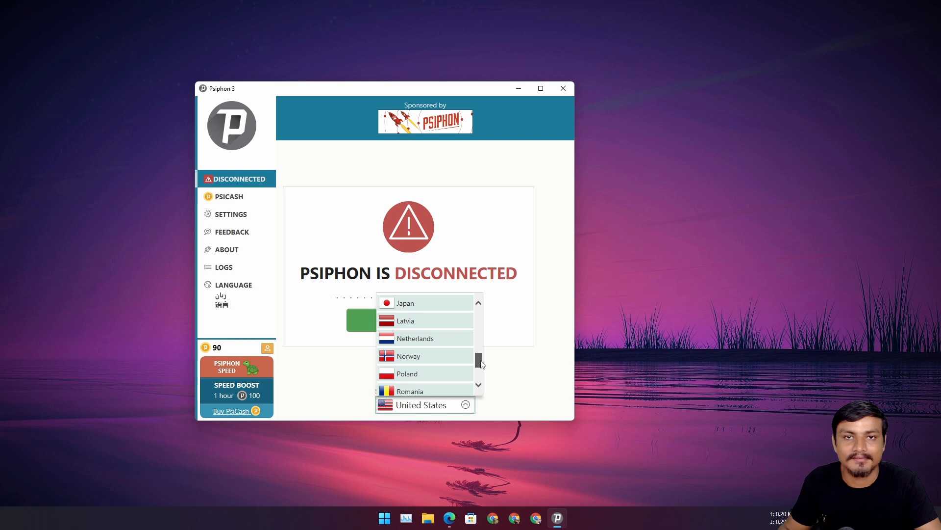
pyautogui.moveTo(482, 363); pyautogui.dragTo(479, 379)
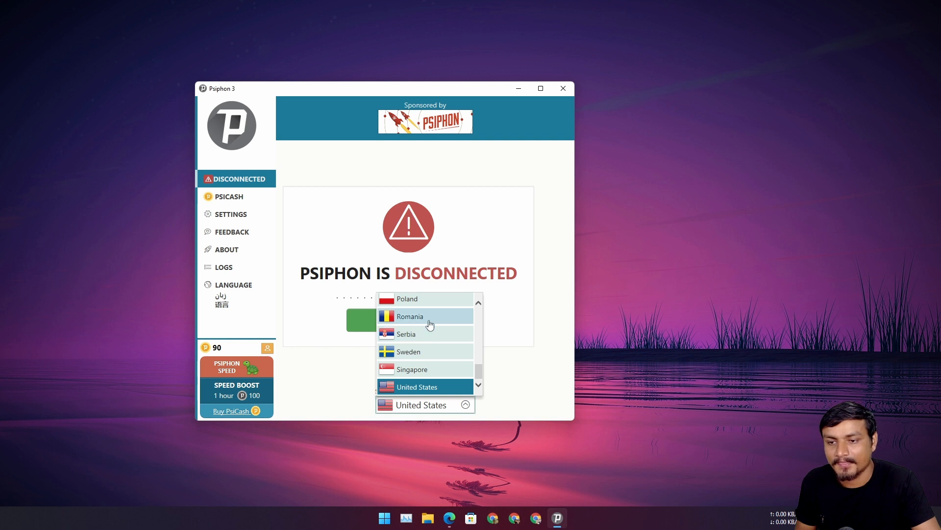
pyautogui.scroll(1, 426, 329)
pyautogui.scroll(2, 416, 339)
pyautogui.scroll(2, 413, 342)
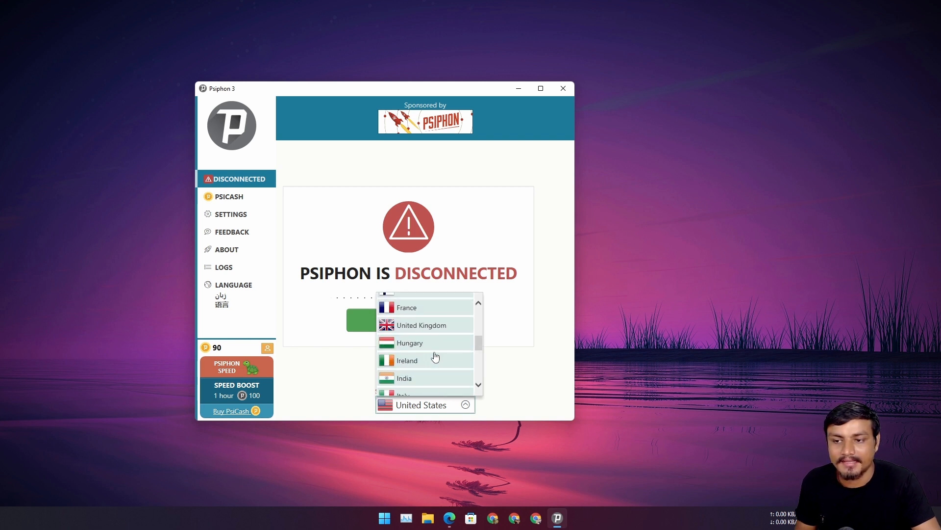
pyautogui.scroll(-1, 410, 346)
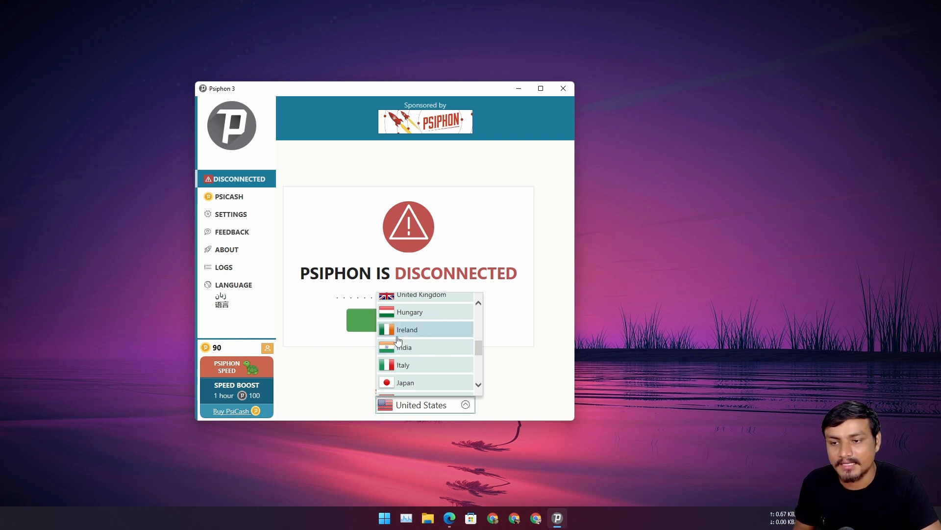
pyautogui.scroll(1, 416, 347)
pyautogui.scroll(2, 425, 324)
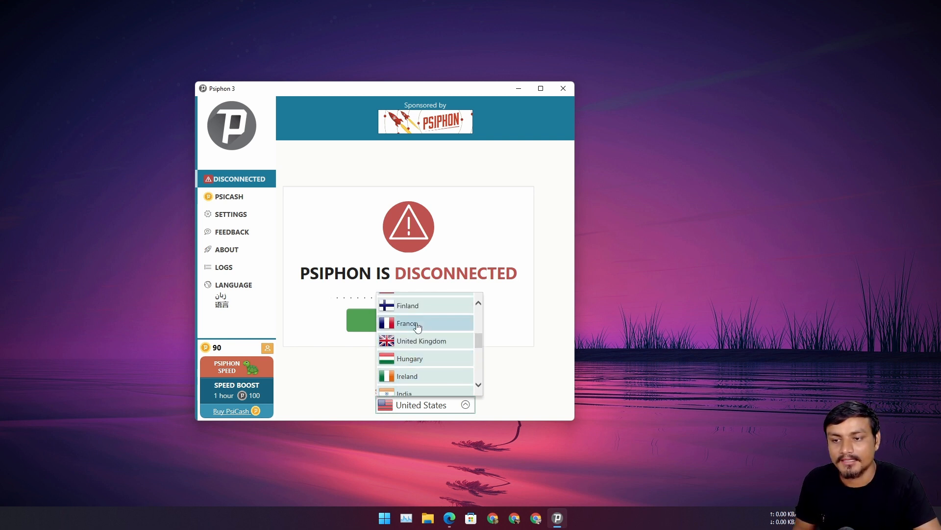
pyautogui.scroll(1, 419, 344)
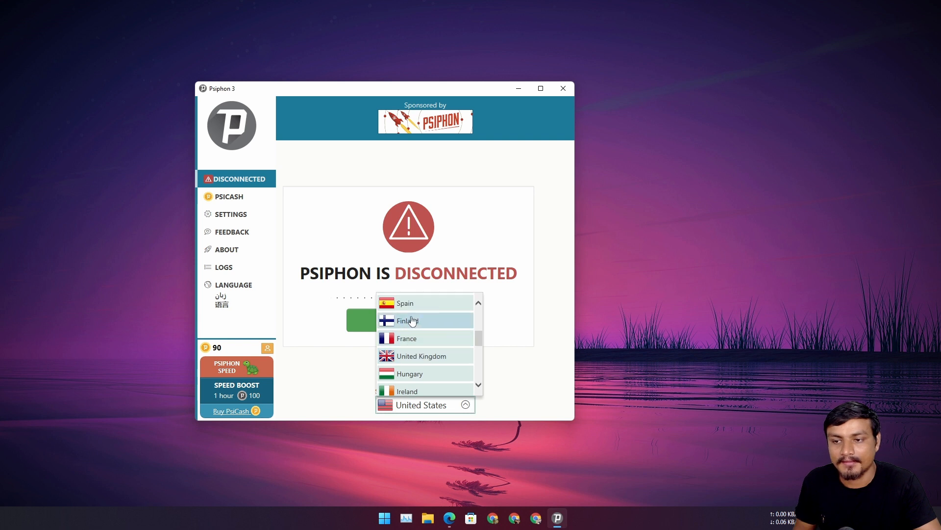
pyautogui.scroll(3, 423, 327)
pyautogui.scroll(2, 442, 346)
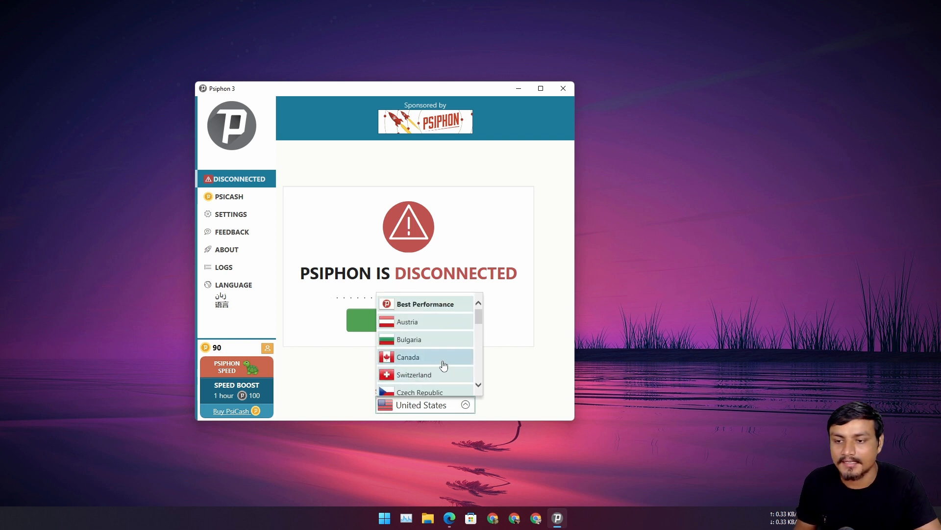
pyautogui.scroll(-5, 438, 368)
pyautogui.scroll(-1, 463, 353)
pyautogui.scroll(-2, 434, 351)
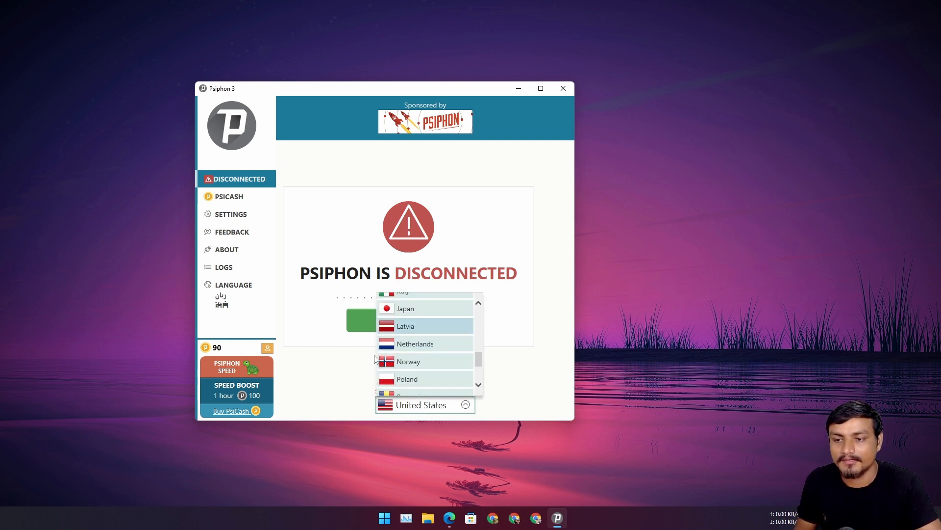
pyautogui.scroll(-2, 416, 354)
pyautogui.scroll(-2, 435, 349)
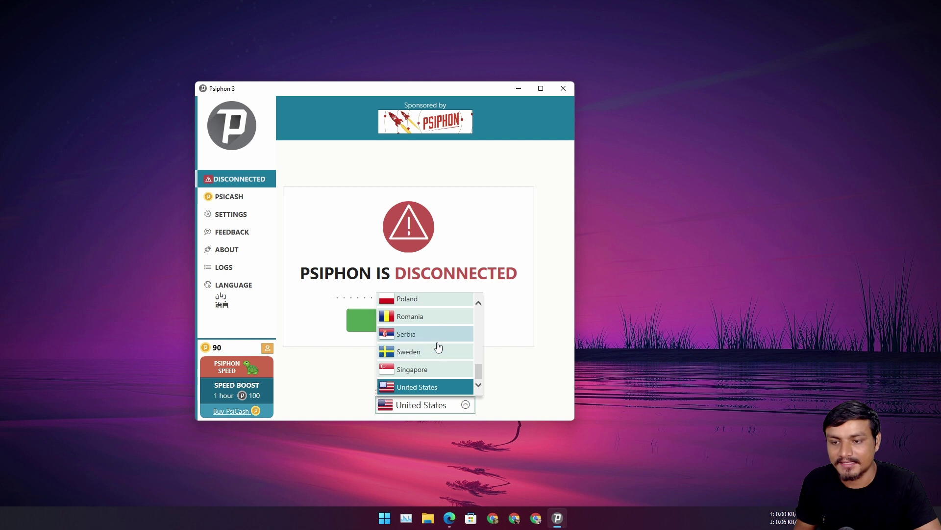
# Choose United States as the server region
pyautogui.click(429, 389)
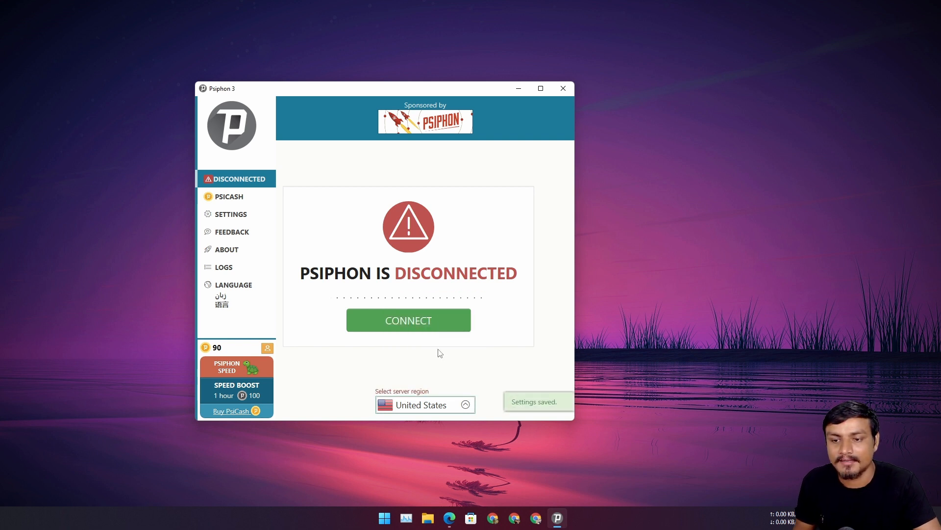
# Connect Psiphon through the United States region
pyautogui.click(427, 329)
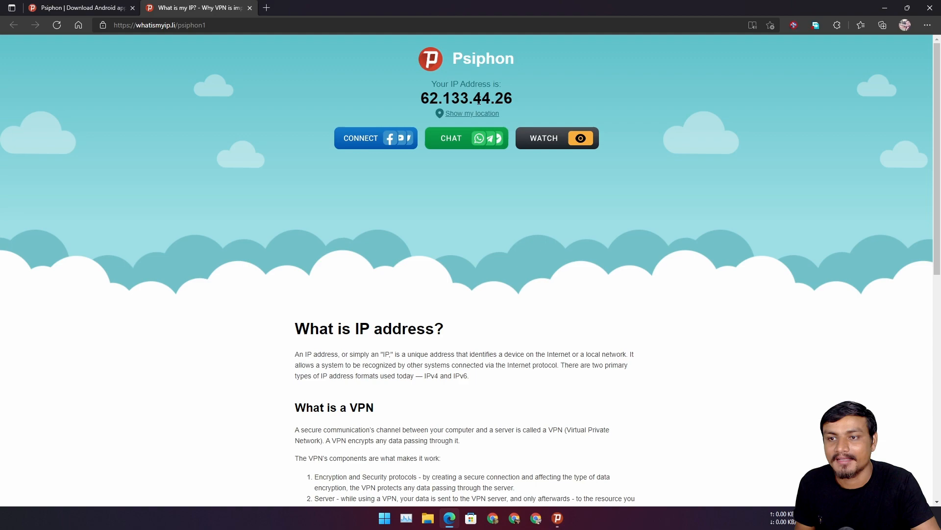
pyautogui.scroll(-3, 447, 222)
pyautogui.scroll(-3, 457, 228)
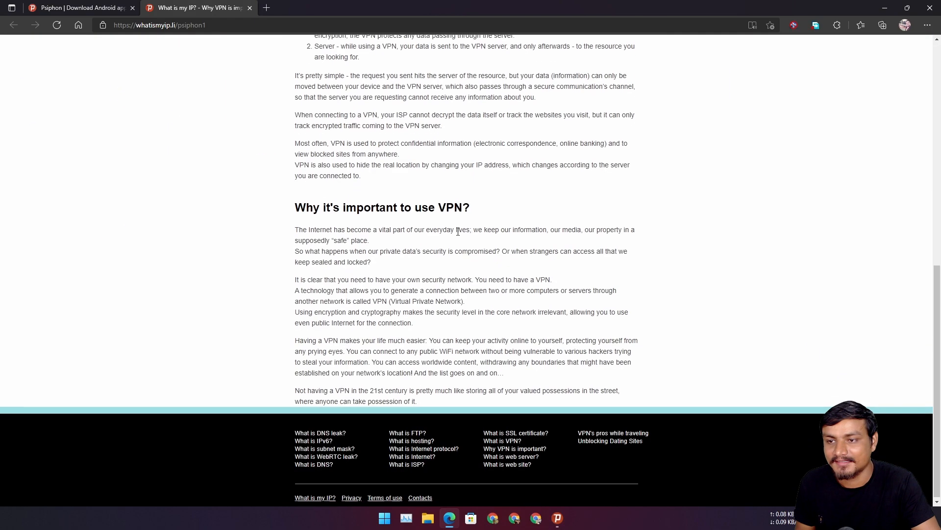
pyautogui.scroll(4, 459, 232)
pyautogui.scroll(2, 470, 191)
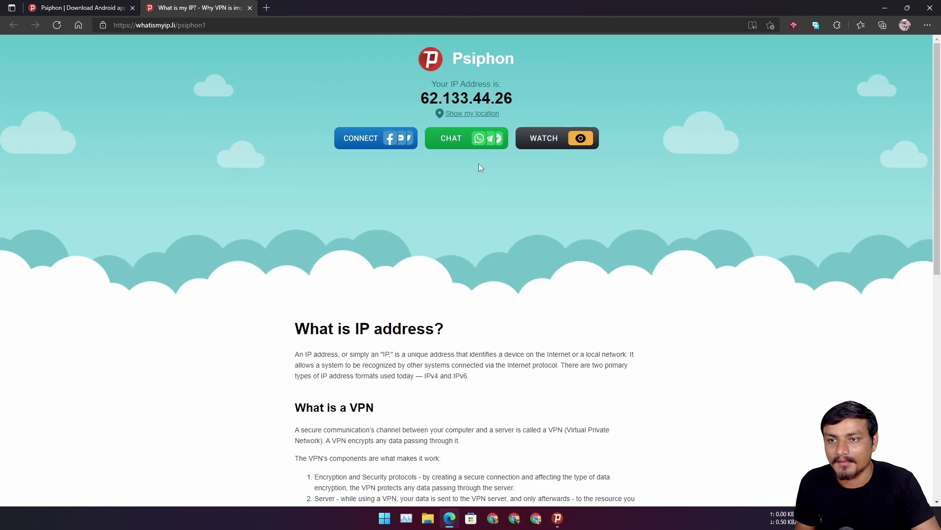
# Show the IP location as Los Angeles, USA, then close the What is my IP page
pyautogui.click(465, 115)
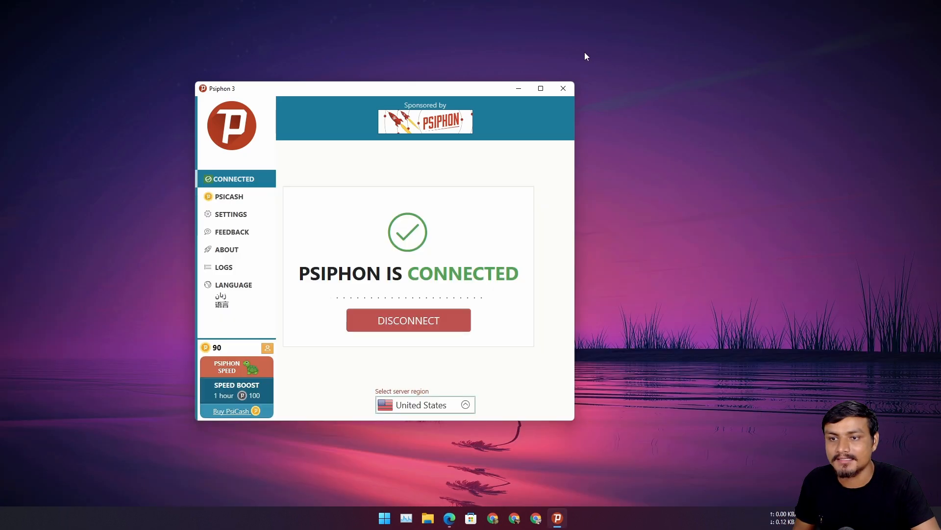
pyautogui.click(450, 518)
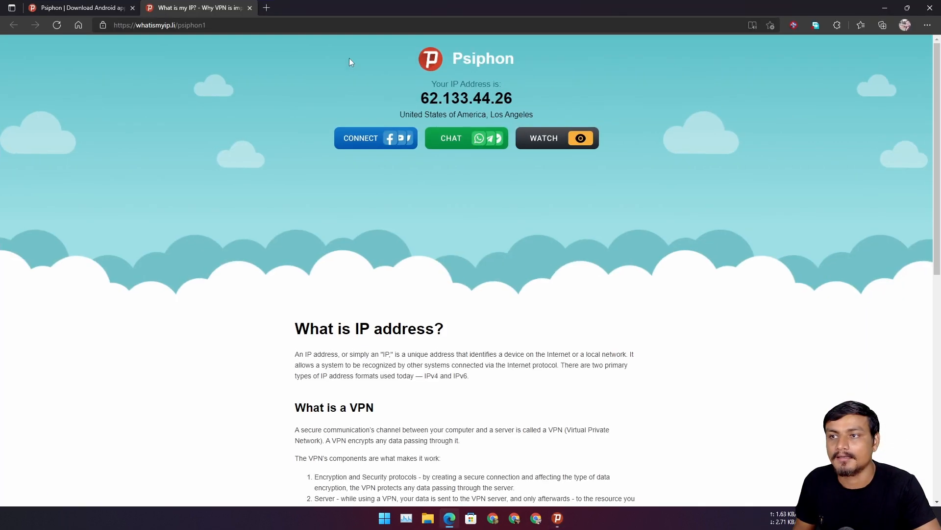
pyautogui.click(267, 8)
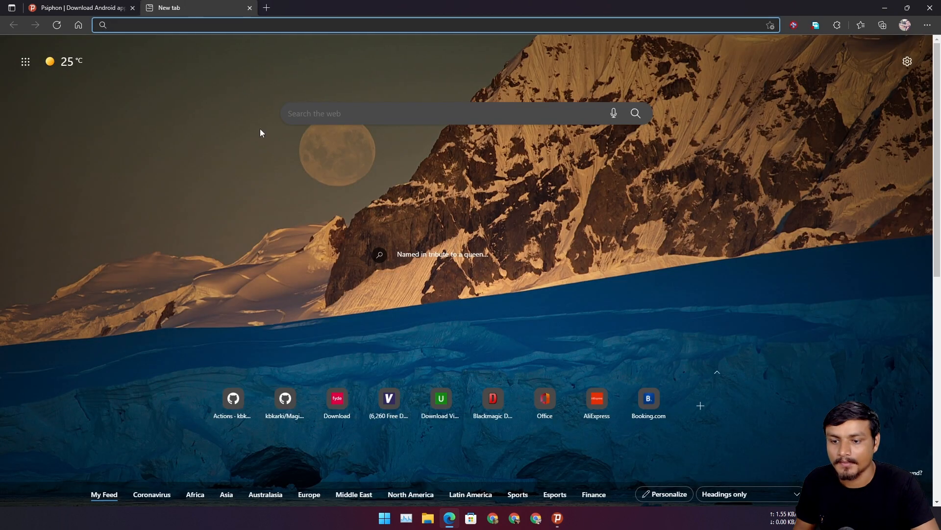
# Return to Psiphon and switch the server region to India
pyautogui.click(884, 8)
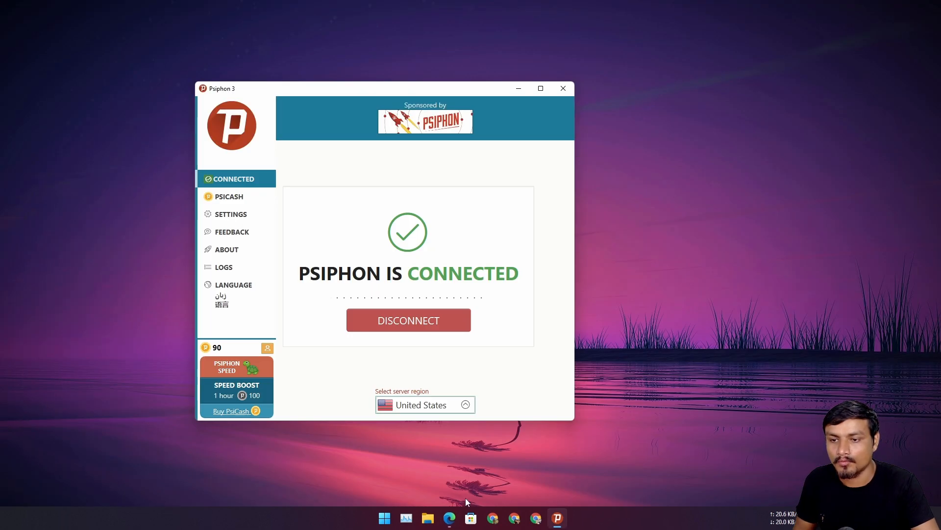
pyautogui.click(466, 404)
pyautogui.scroll(1, 433, 361)
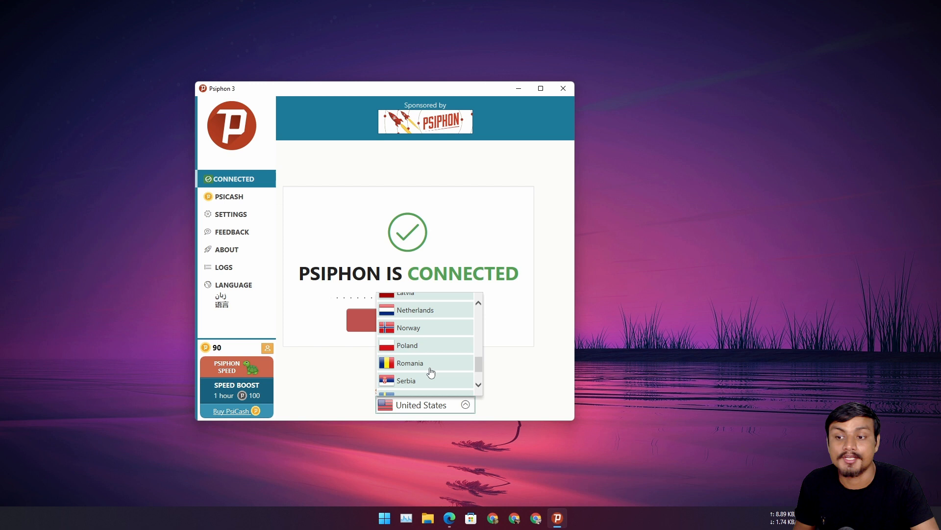
pyautogui.scroll(1, 444, 366)
pyautogui.scroll(1, 446, 366)
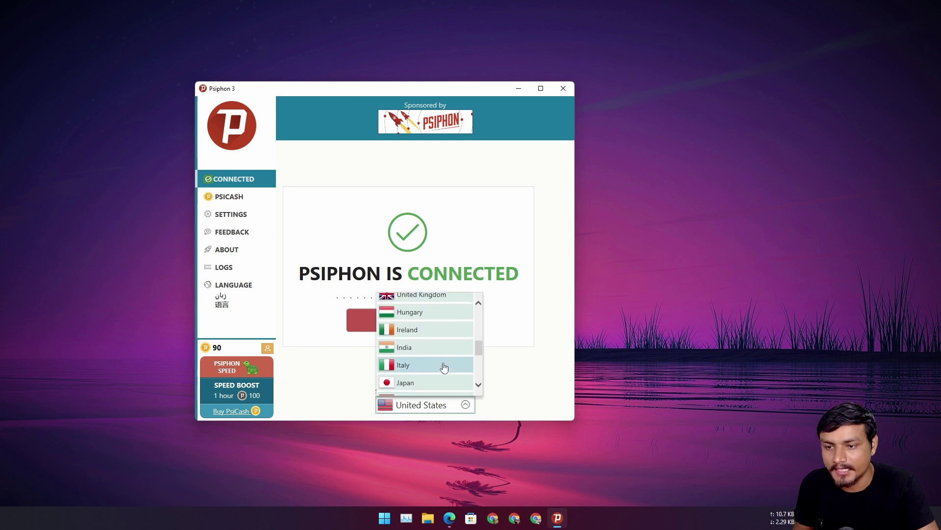
pyautogui.click(406, 349)
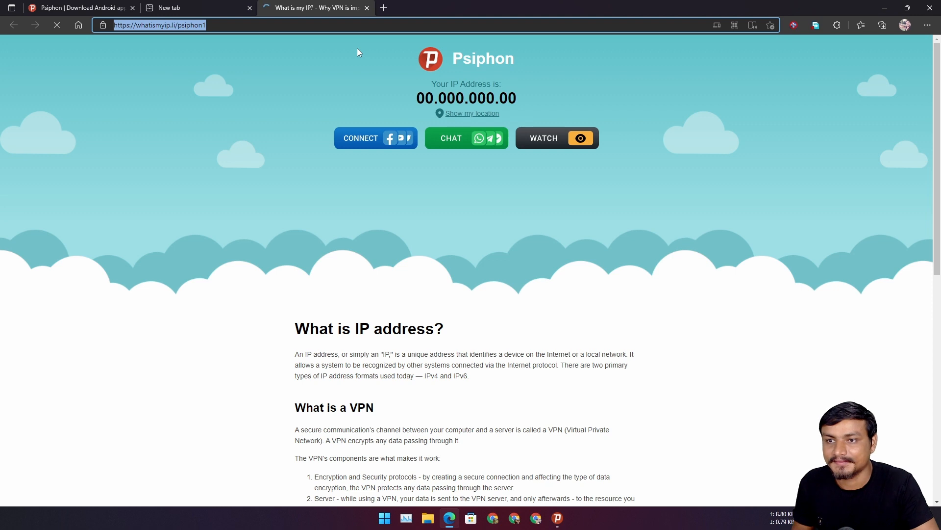
pyautogui.click(474, 115)
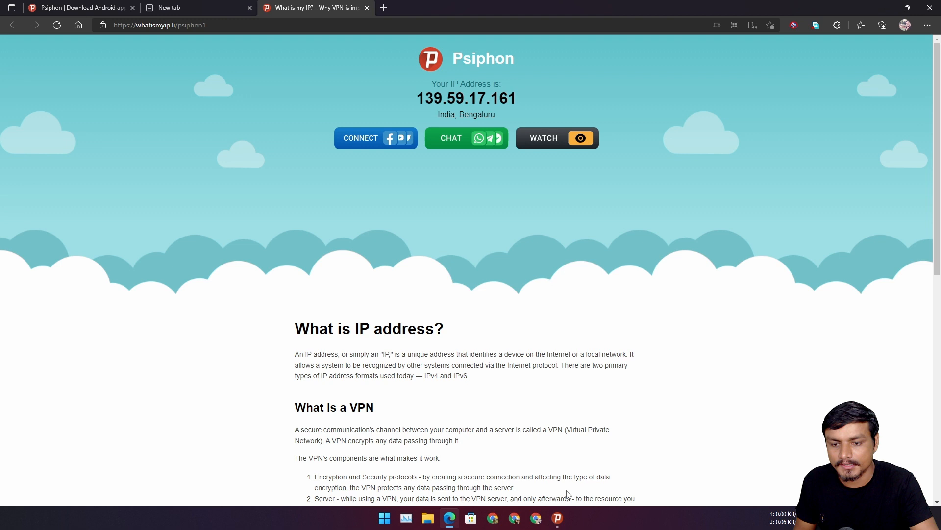
pyautogui.click(558, 517)
pyautogui.click(469, 409)
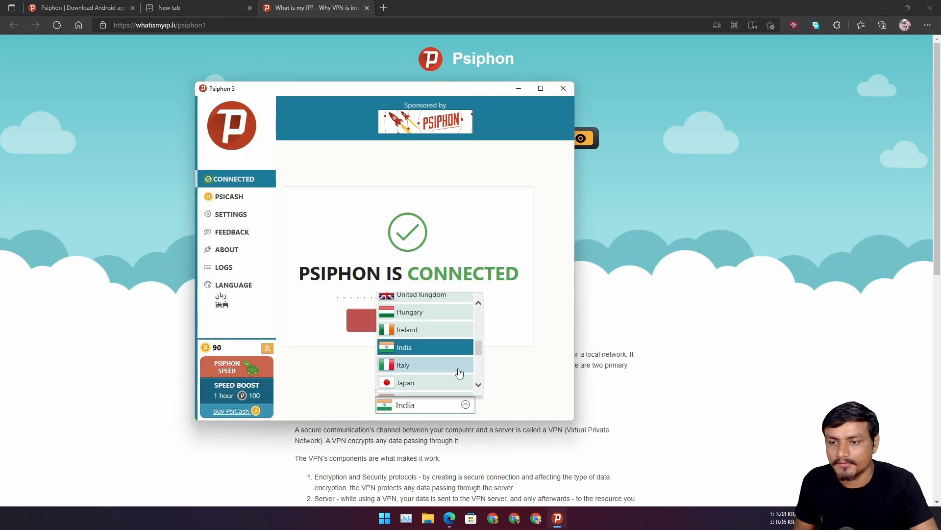
pyautogui.scroll(1, 443, 341)
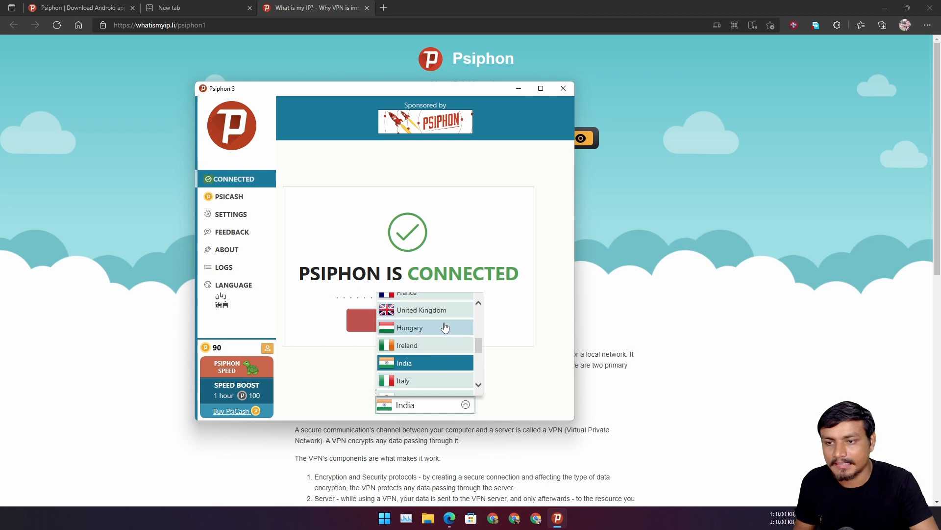
pyautogui.scroll(1, 442, 320)
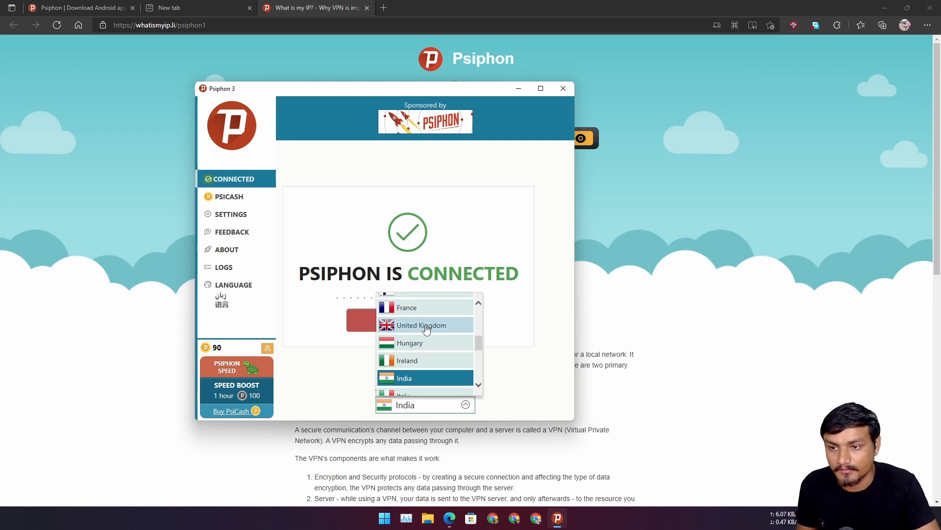
pyautogui.scroll(2, 427, 329)
pyautogui.scroll(-1, 427, 332)
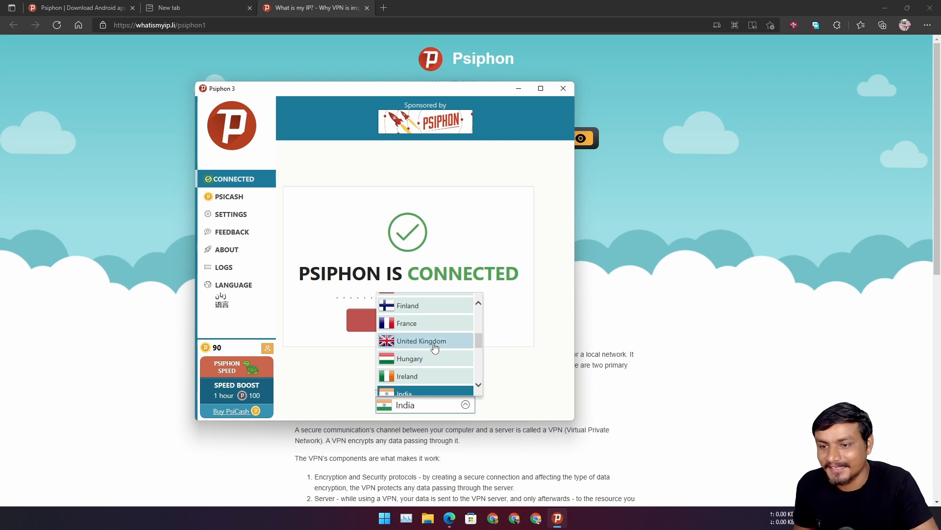
pyautogui.scroll(-1, 434, 348)
pyautogui.scroll(-1, 433, 346)
pyautogui.scroll(-1, 431, 344)
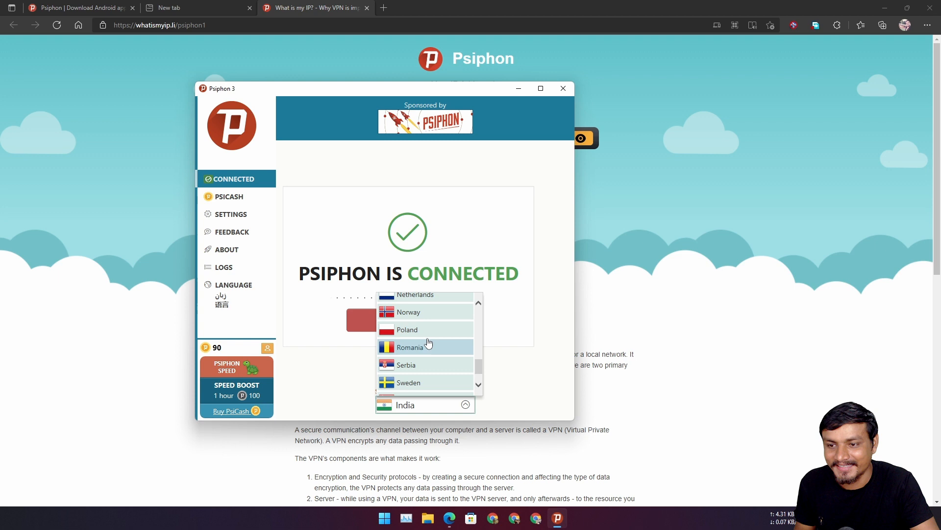
pyautogui.scroll(-1, 428, 343)
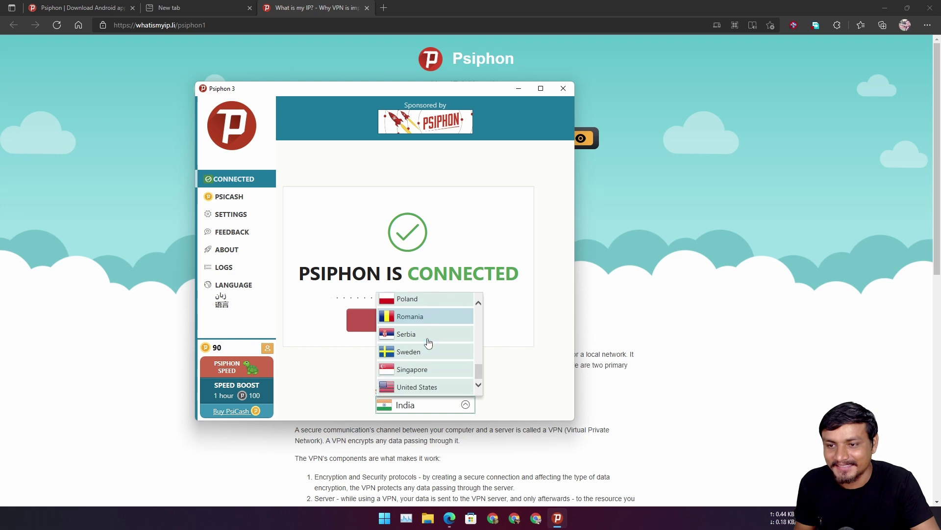
# Choose Singapore as the server region and reconnect
pyautogui.click(417, 370)
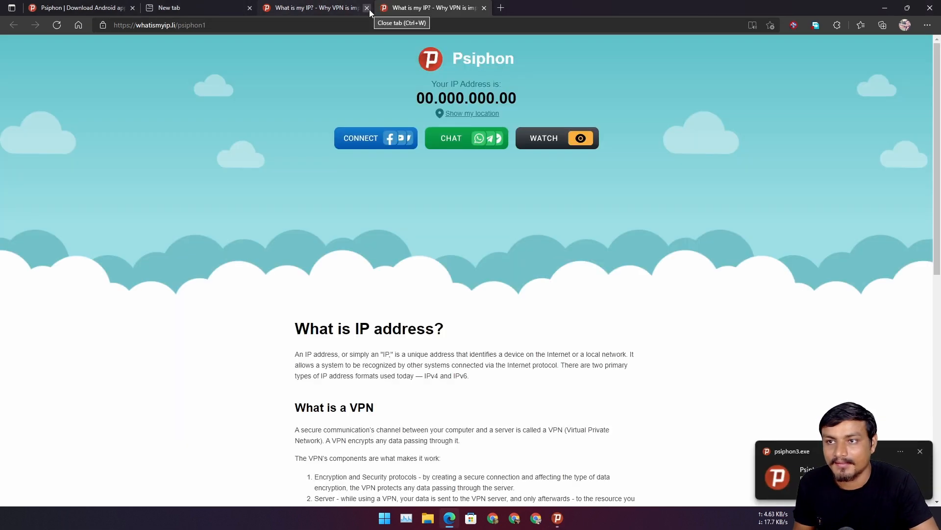
# Show the IP 196.240.126.106 located in Singapore, then hide Edge to return to Psiphon
pyautogui.click(367, 8)
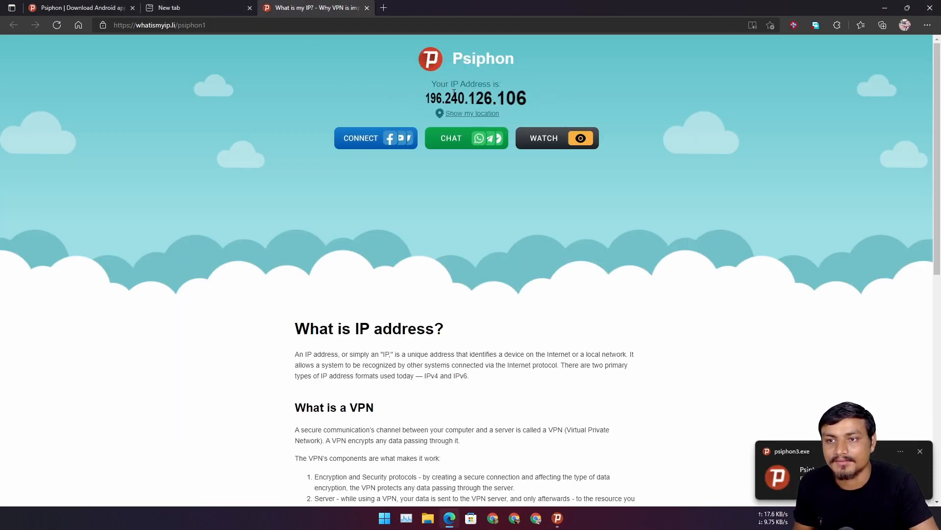
pyautogui.click(472, 114)
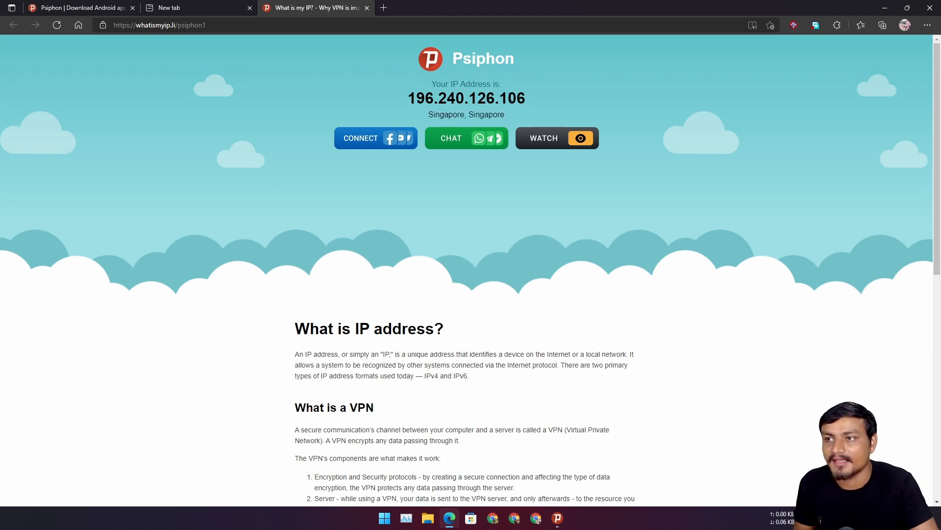
pyautogui.click(884, 8)
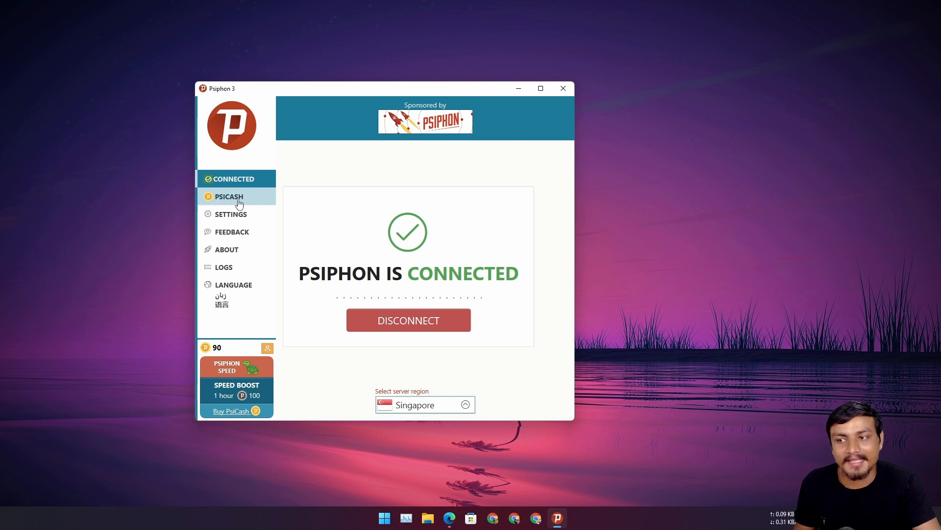
# Go to the PsiCash page and highlight the balance of 90
pyautogui.click(239, 202)
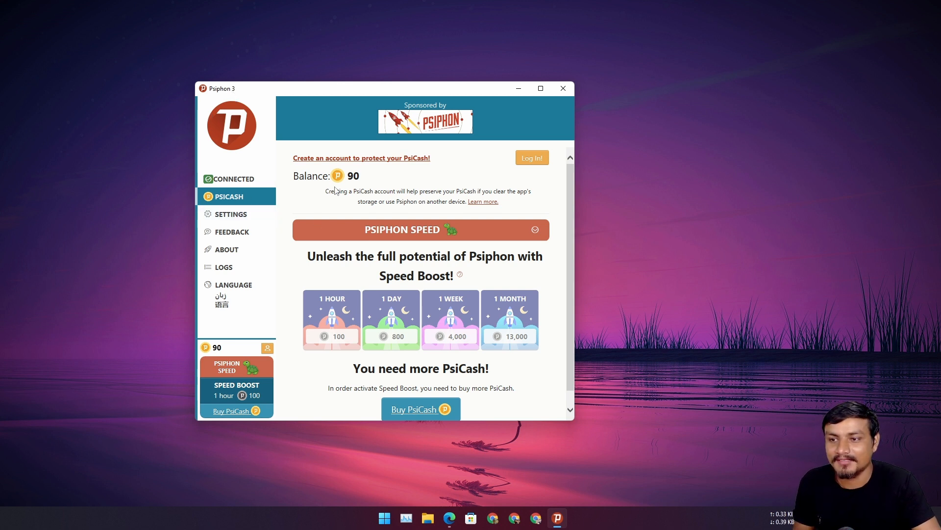
pyautogui.doubleClick(351, 175)
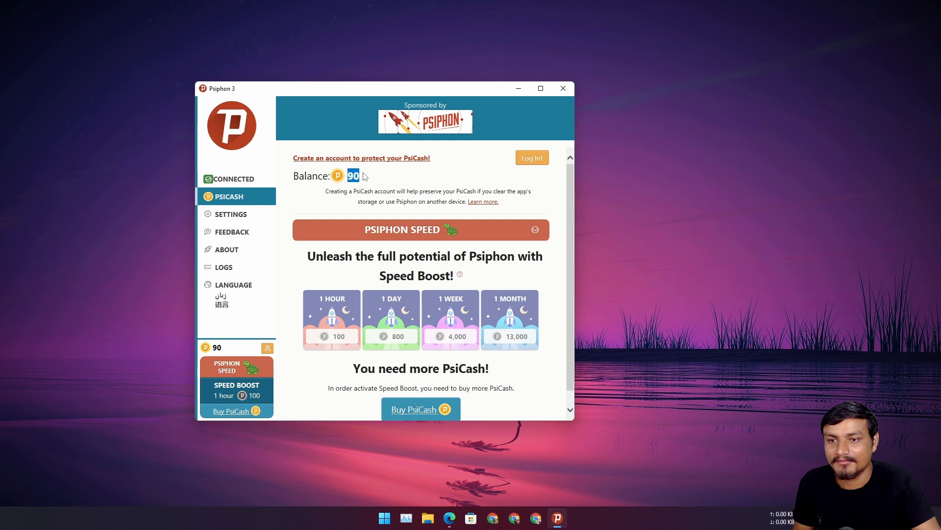
pyautogui.click(393, 186)
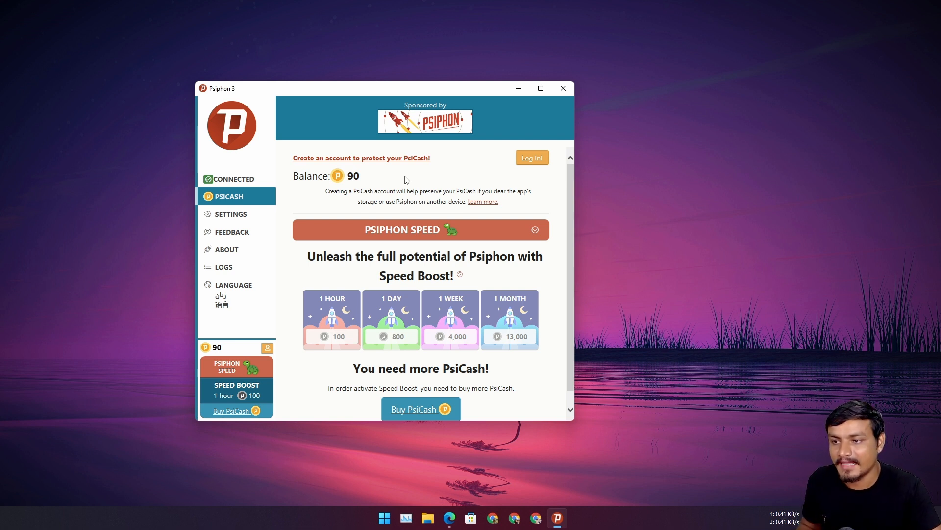
pyautogui.scroll(-1, 449, 298)
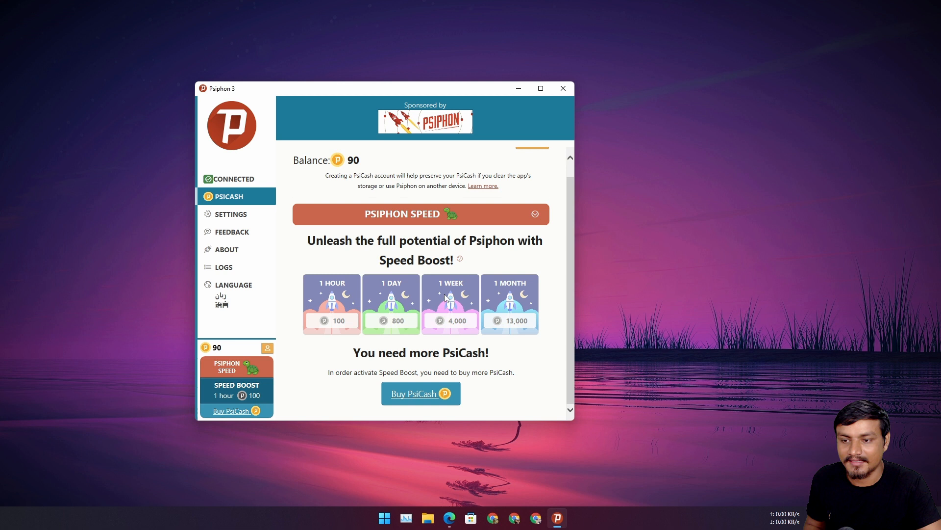
pyautogui.scroll(1, 434, 346)
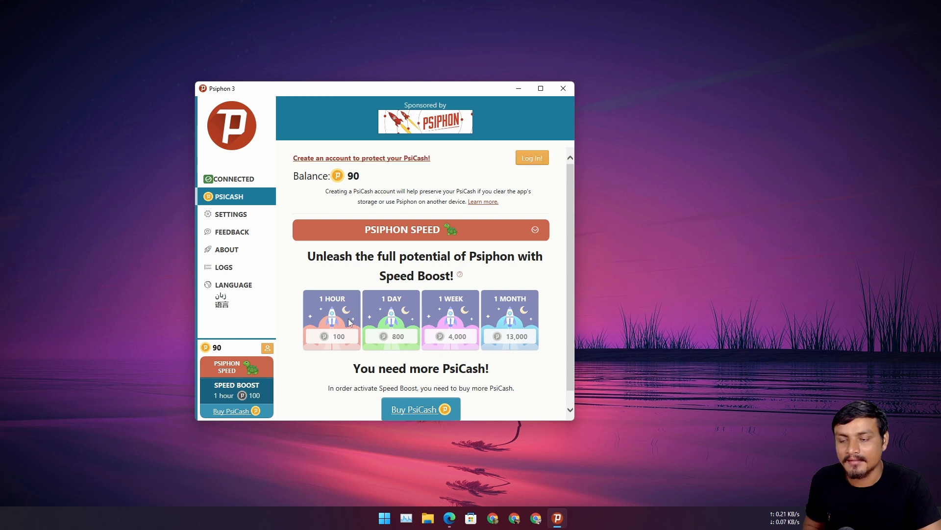
pyautogui.moveTo(366, 177); pyautogui.dragTo(348, 179)
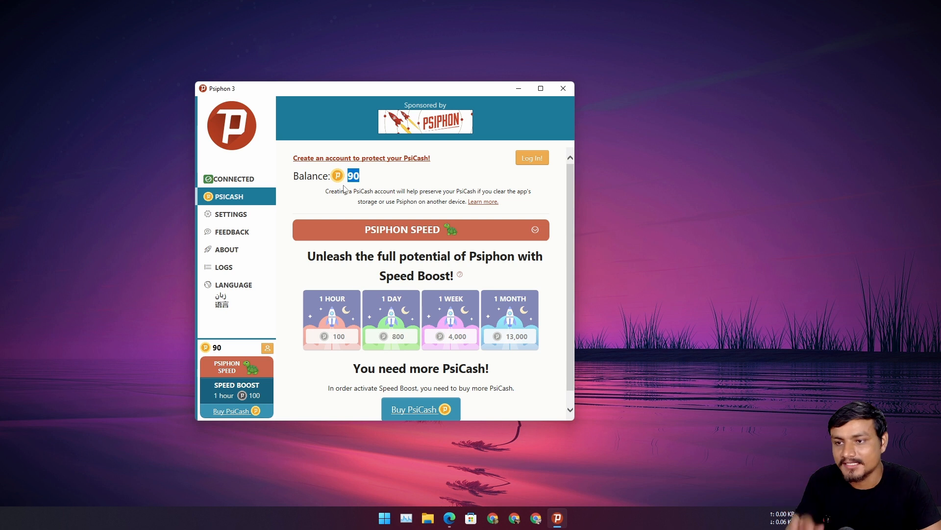
pyautogui.click(354, 179)
pyautogui.moveTo(366, 178); pyautogui.dragTo(346, 179)
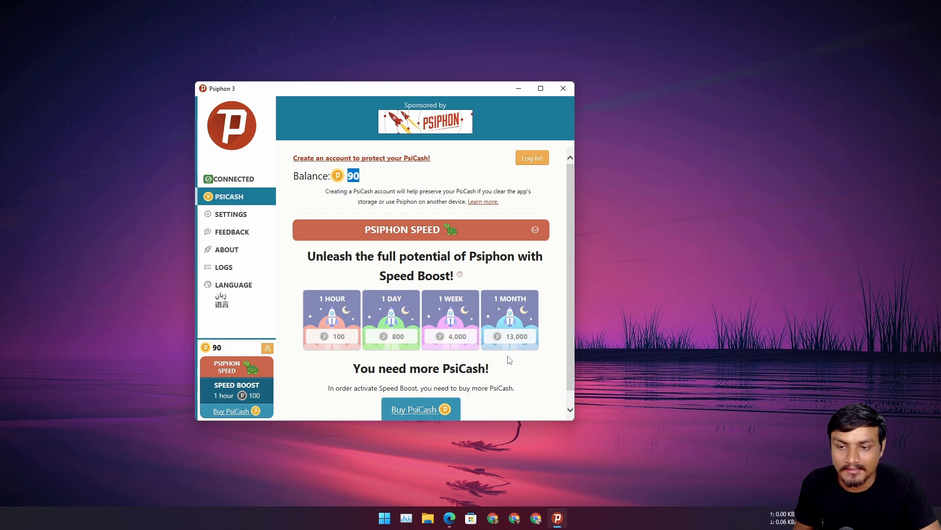
# Begin a PsiCash purchase, continuing without an account to reach the PsiCash Store
pyautogui.click(408, 410)
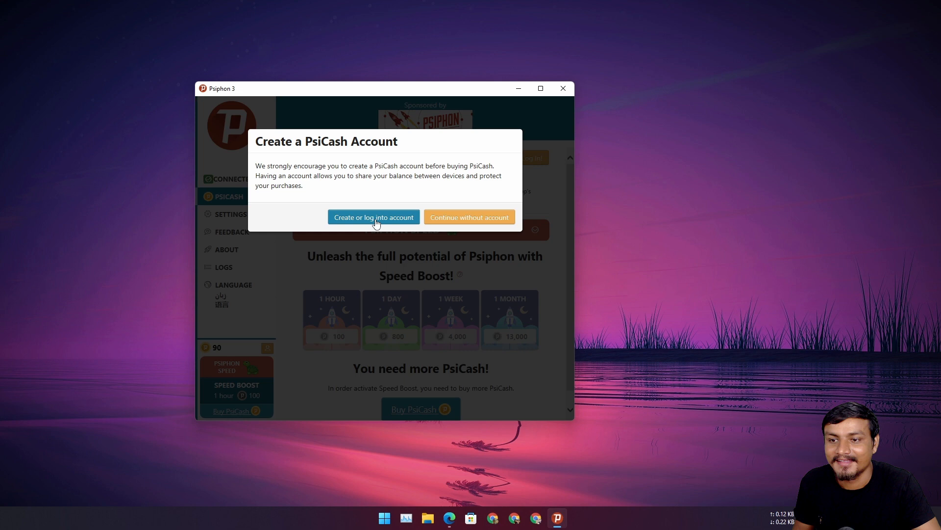
pyautogui.click(479, 222)
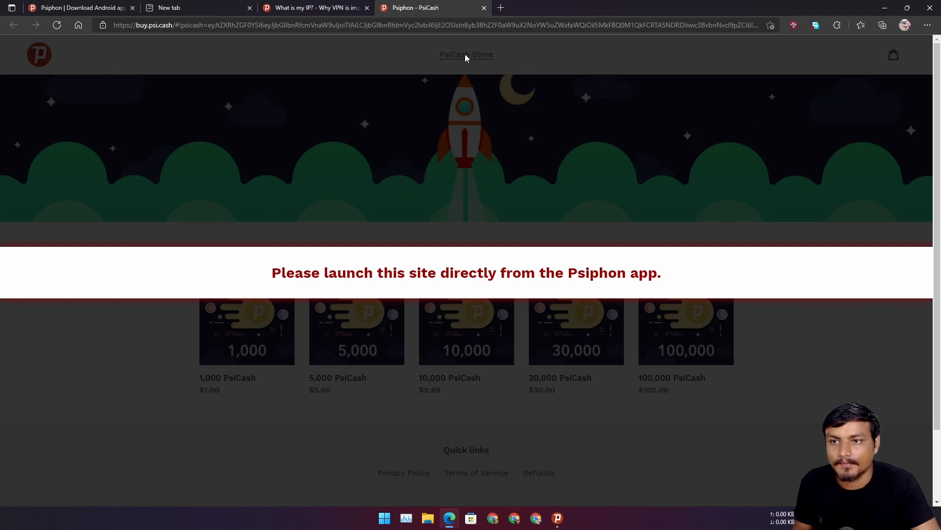
# Close the store, show Psiphon's connected status via Singapore, then bring up the YouTube channel in Chrome
pyautogui.click(483, 7)
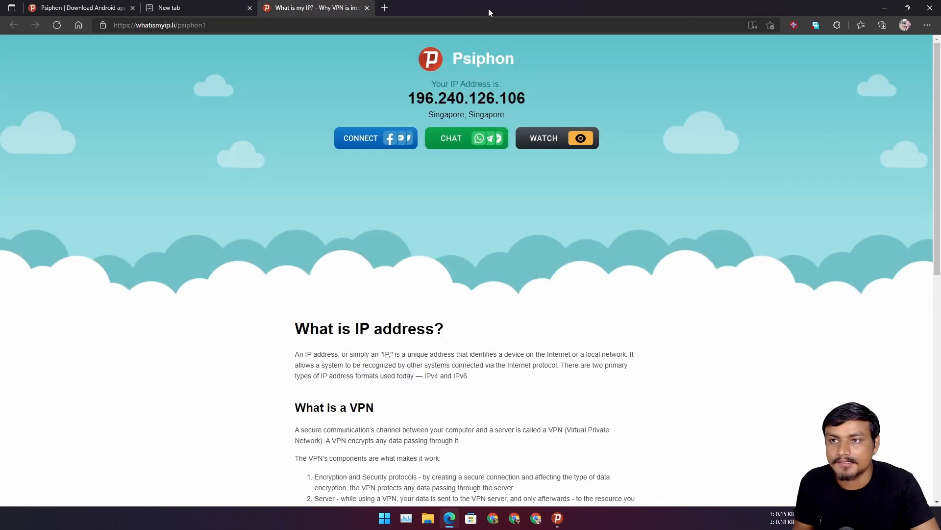
pyautogui.click(878, 8)
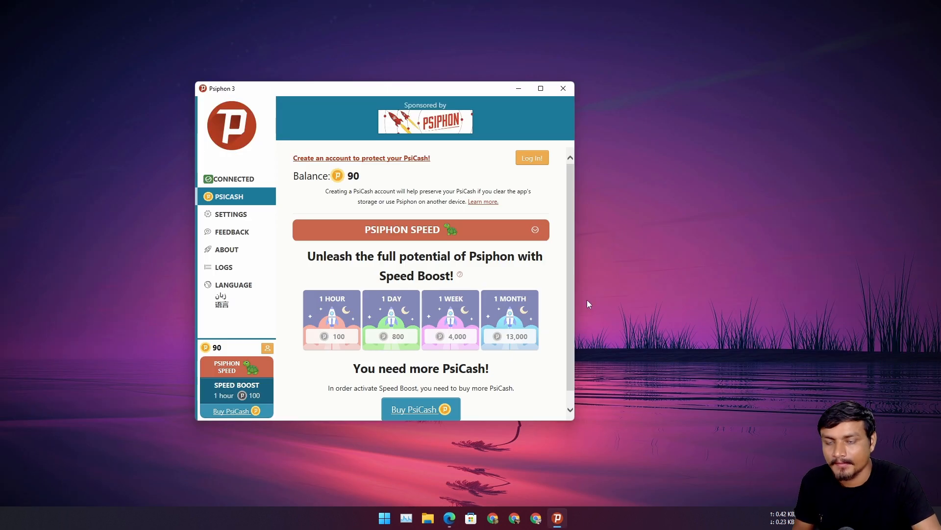
pyautogui.moveTo(569, 243); pyautogui.dragTo(571, 225)
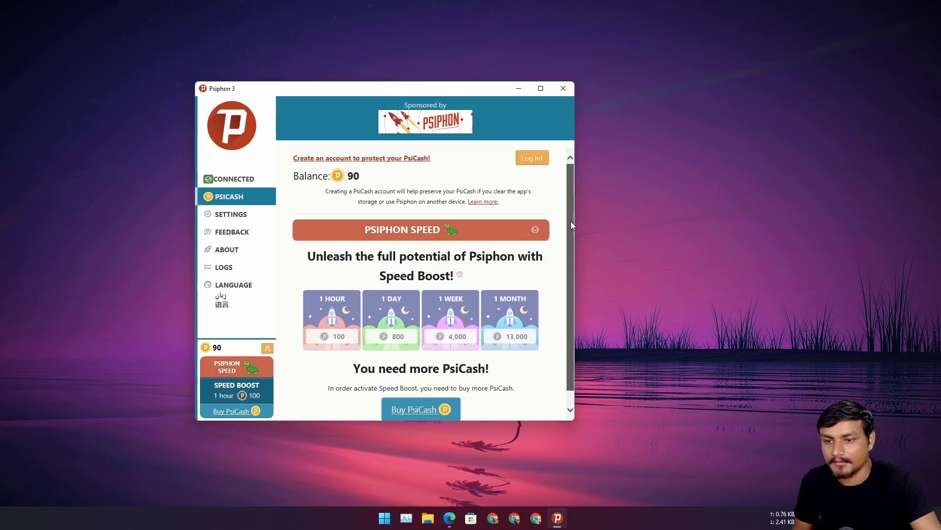
pyautogui.click(258, 217)
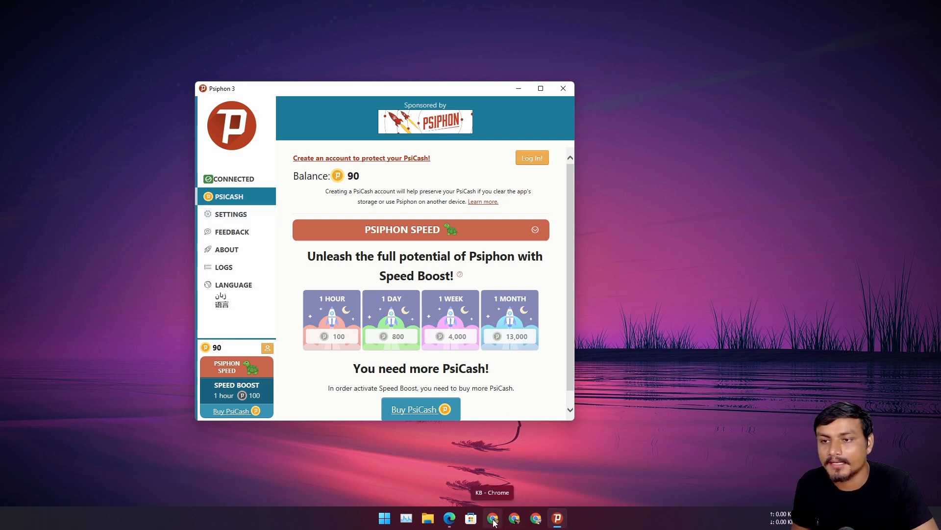
pyautogui.click(234, 179)
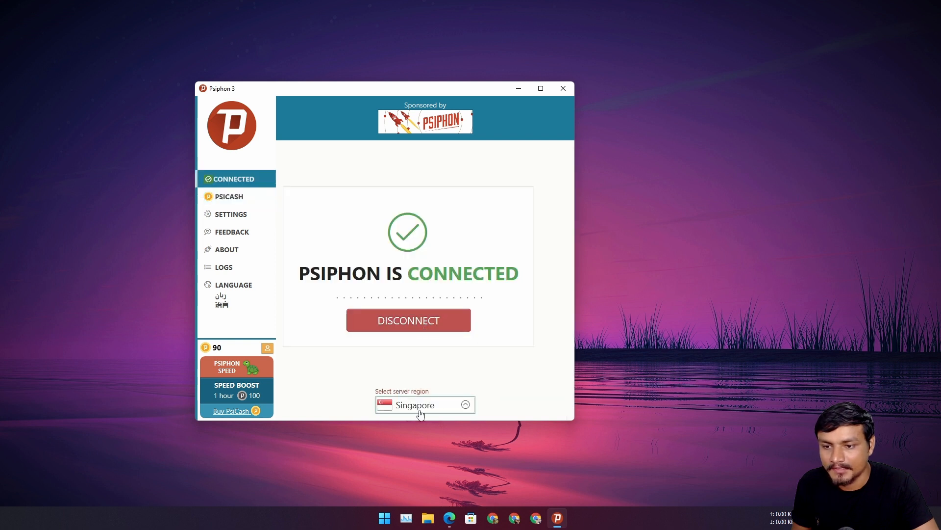
pyautogui.click(478, 513)
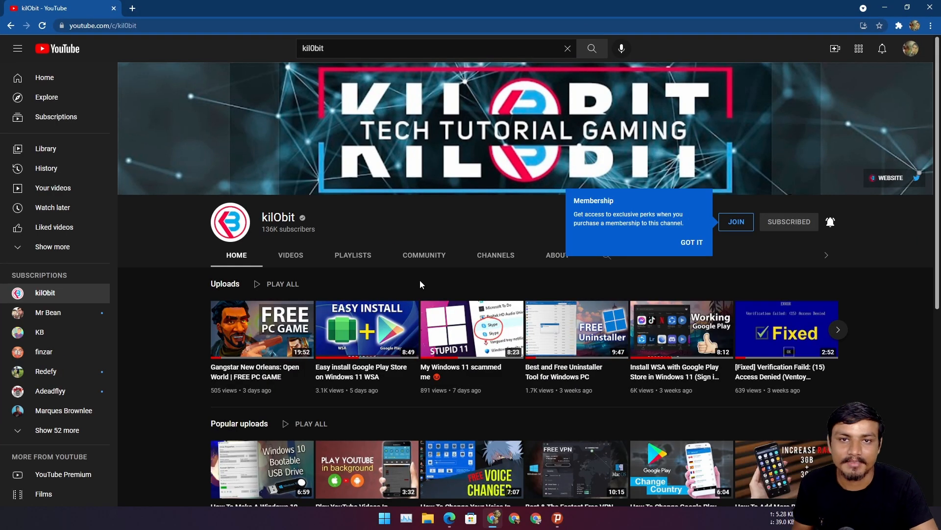
pyautogui.moveTo(261, 328)
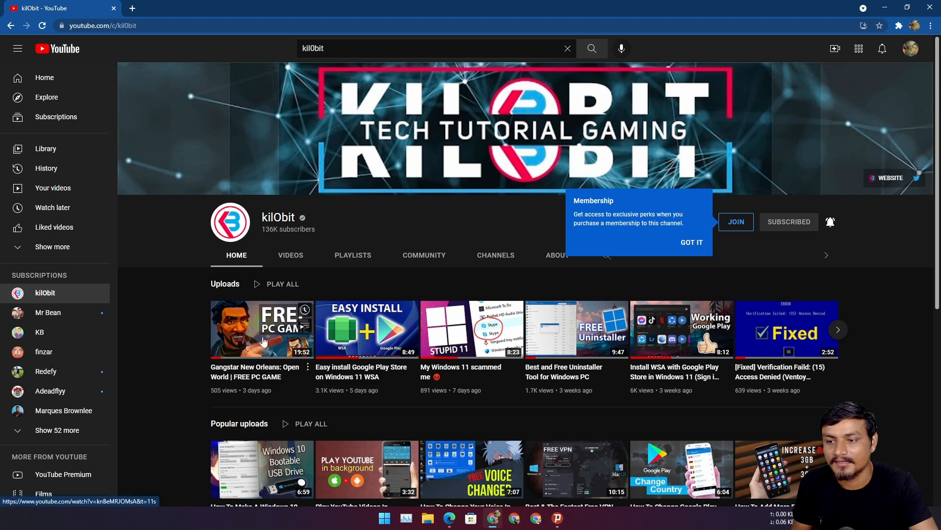
# Play the Gangstar New Orleans video muted while moving the Psiphon window around it
pyautogui.click(263, 341)
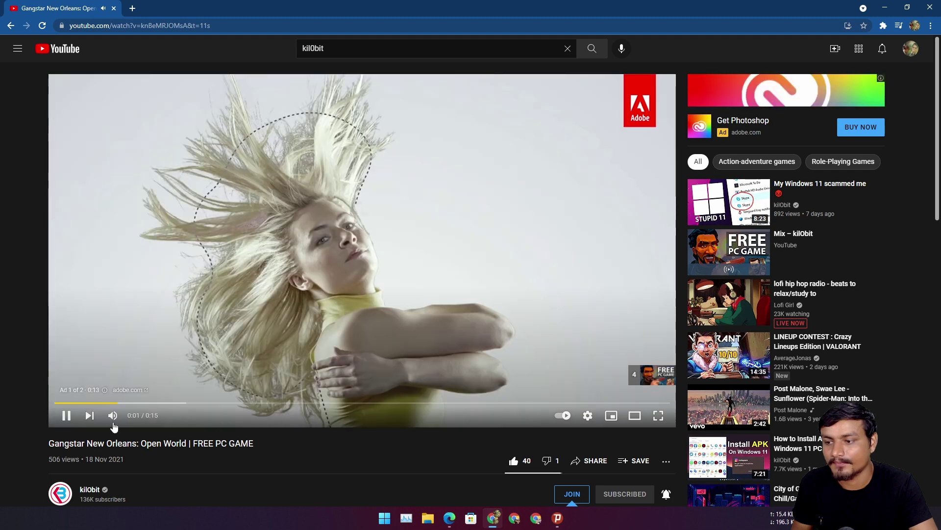
pyautogui.click(112, 415)
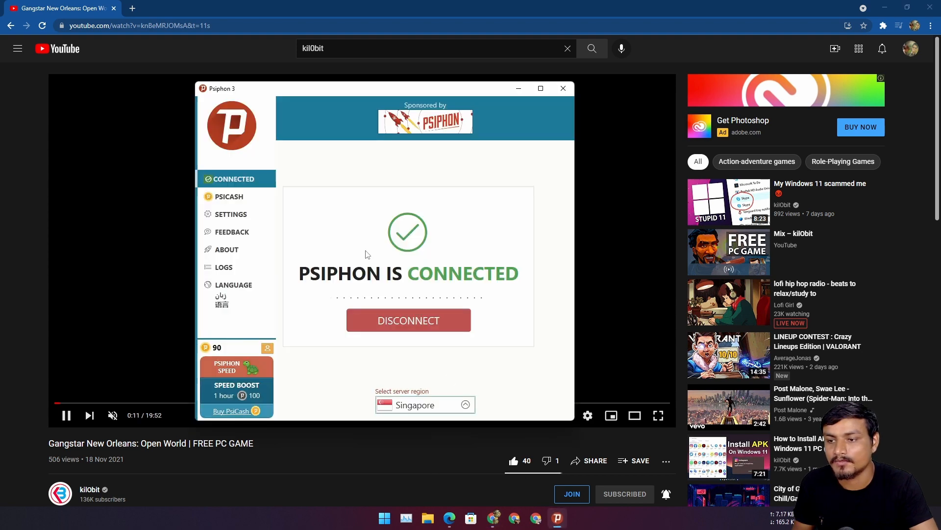
pyautogui.moveTo(355, 93)
pyautogui.mouseDown()
pyautogui.moveTo(286, 432)
pyautogui.moveTo(269, 474)
pyautogui.mouseUp()
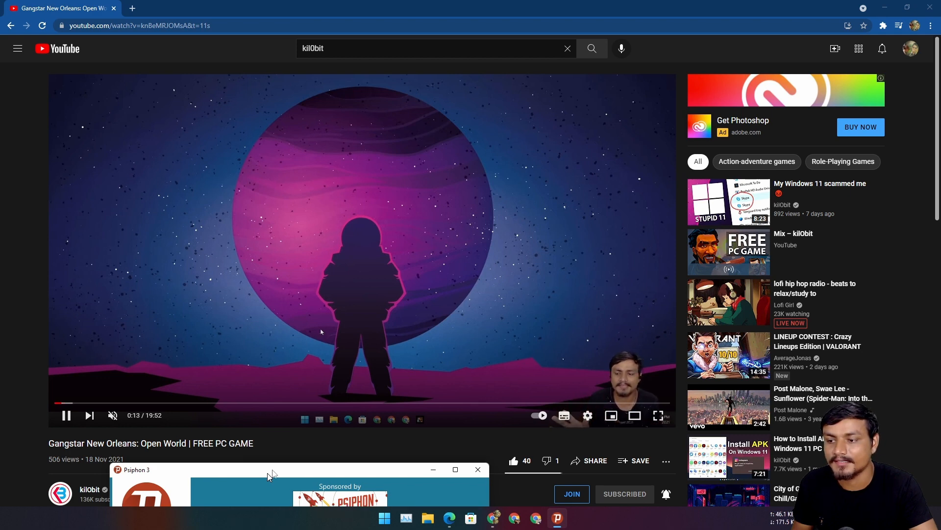
pyautogui.moveTo(267, 474)
pyautogui.mouseDown()
pyautogui.moveTo(341, 441)
pyautogui.moveTo(336, 86)
pyautogui.mouseUp()
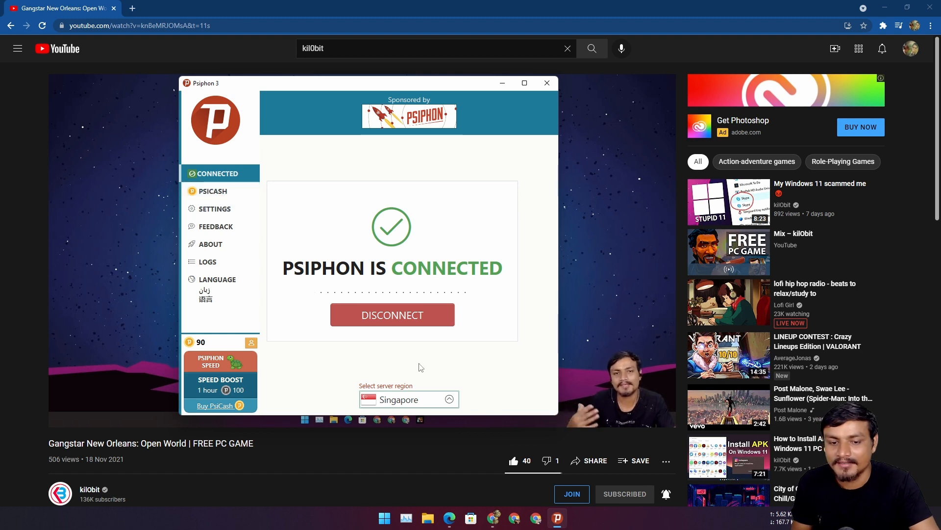
pyautogui.moveTo(393, 89)
pyautogui.mouseDown()
pyautogui.moveTo(600, 441)
pyautogui.moveTo(611, 390)
pyautogui.moveTo(689, 449)
pyautogui.moveTo(602, 123)
pyautogui.moveTo(373, 105)
pyautogui.moveTo(314, 71)
pyautogui.mouseUp()
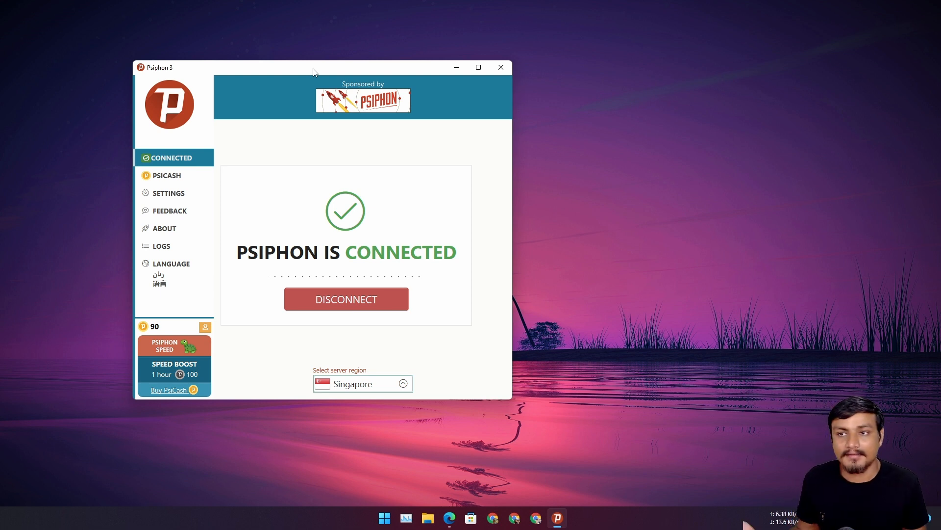
# Show the Settings list and expand then collapse the Disallowed Traffic Alert section
pyautogui.click(174, 193)
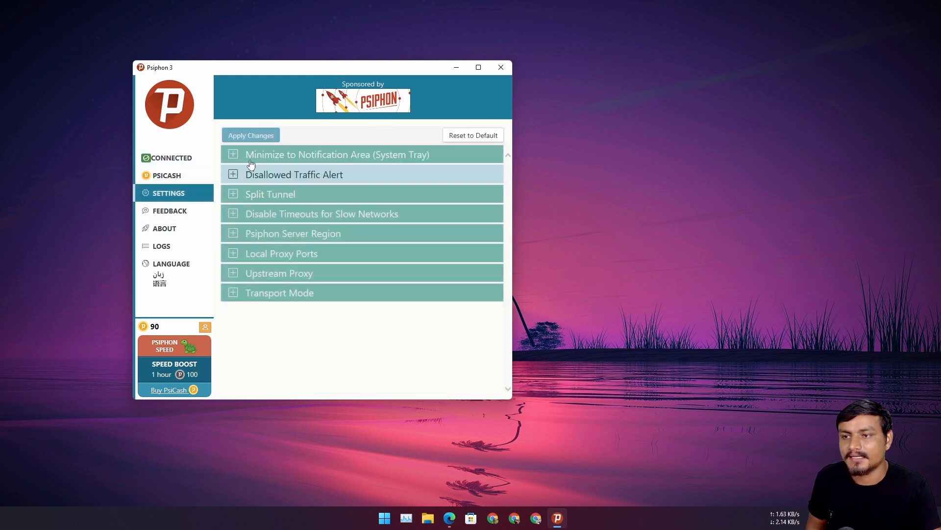
pyautogui.click(234, 155)
pyautogui.click(234, 156)
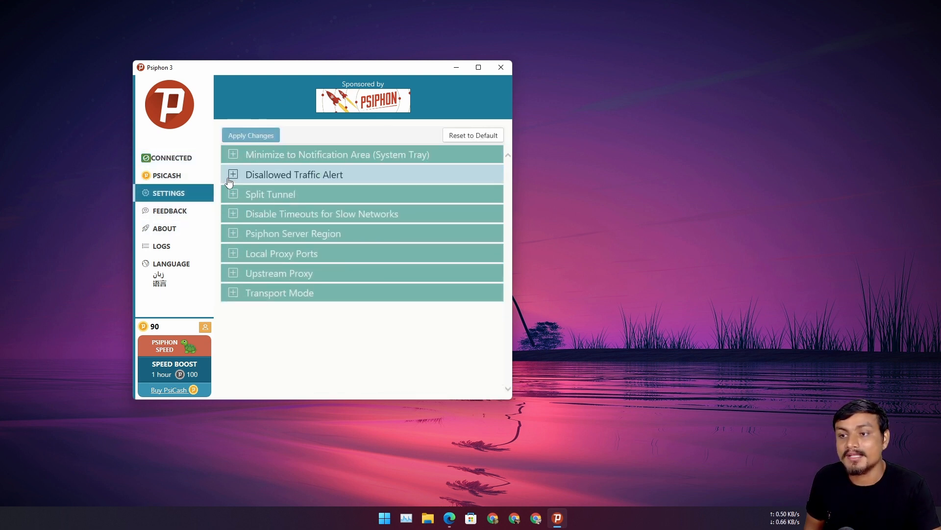
pyautogui.click(234, 178)
pyautogui.click(235, 178)
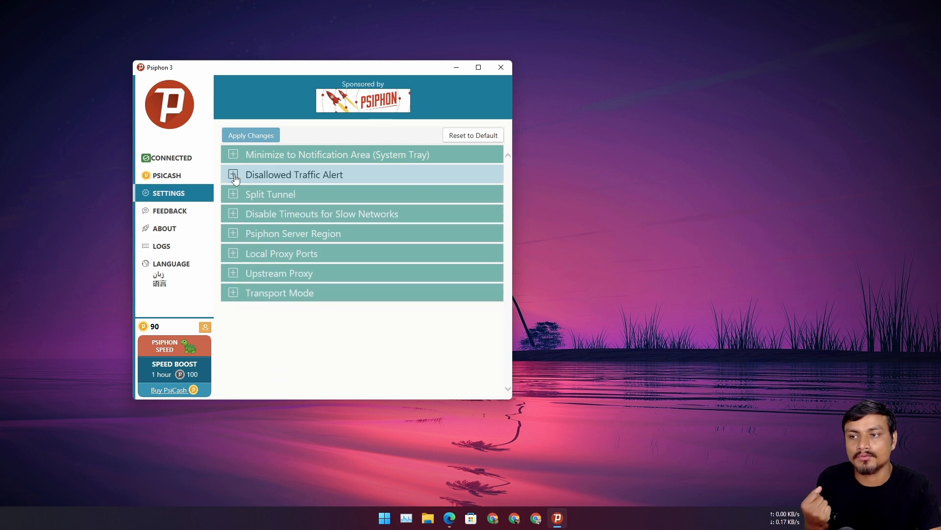
# Expand and collapse the Split Tunnel and Upstream Proxy settings
pyautogui.click(235, 196)
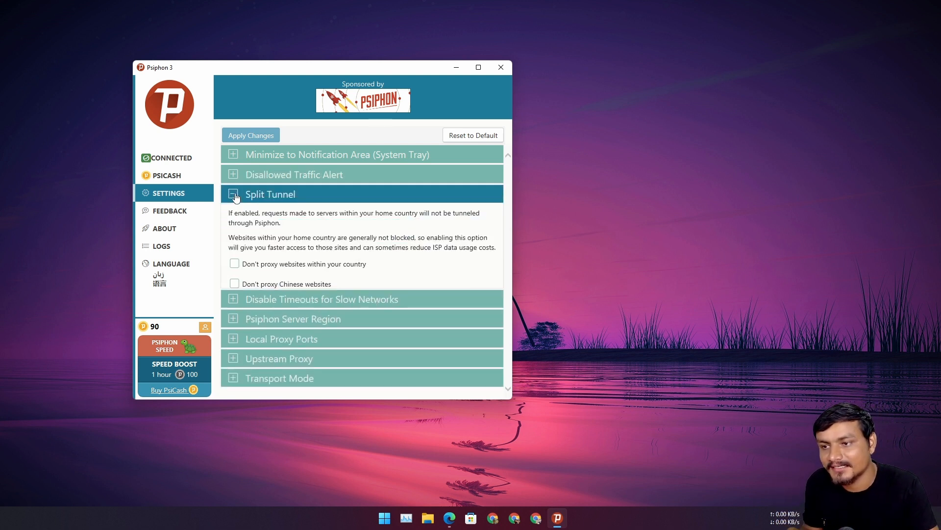
pyautogui.click(235, 196)
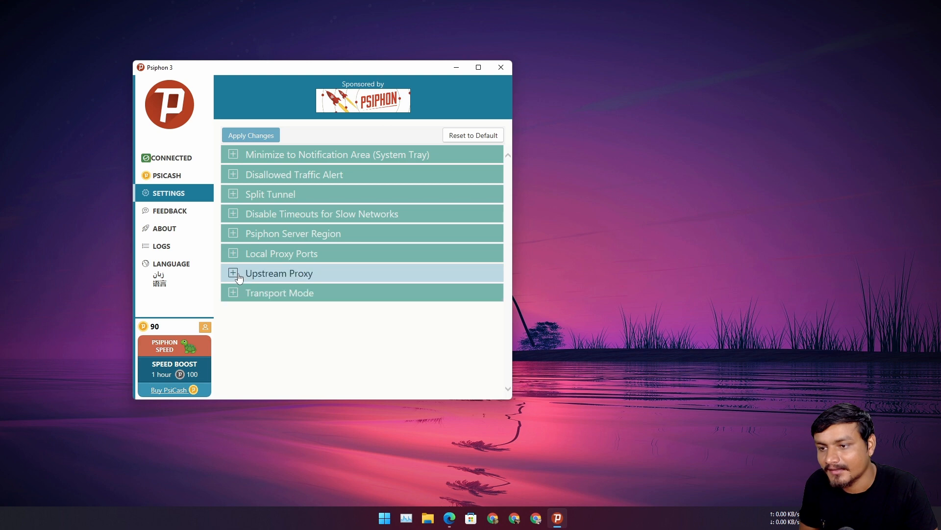
pyautogui.click(234, 273)
pyautogui.scroll(-3, 362, 322)
pyautogui.scroll(3, 361, 322)
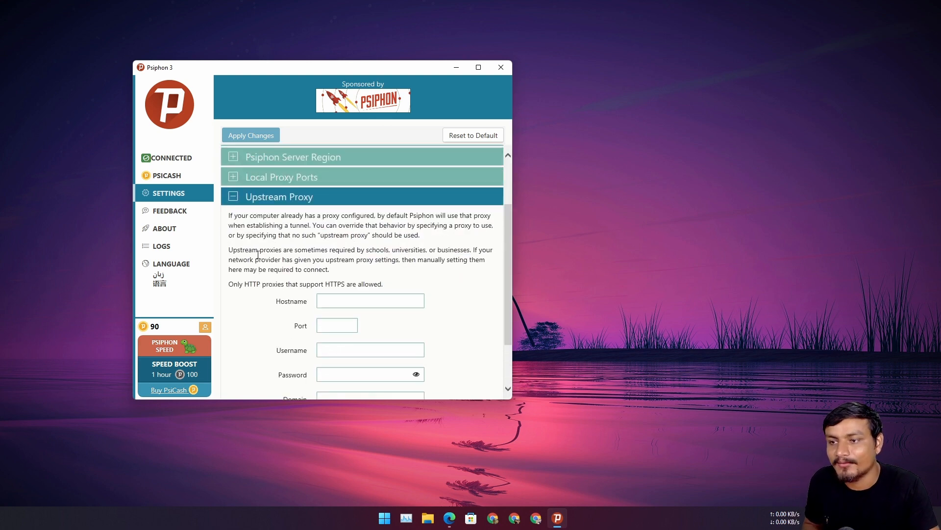
pyautogui.click(231, 271)
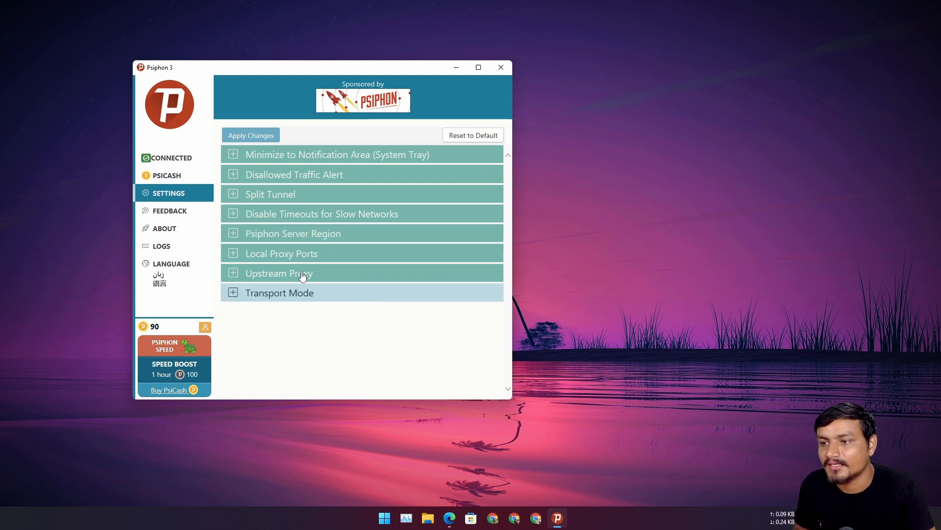
# Read the About page, briefly highlighting the words 'open source and'
pyautogui.click(174, 228)
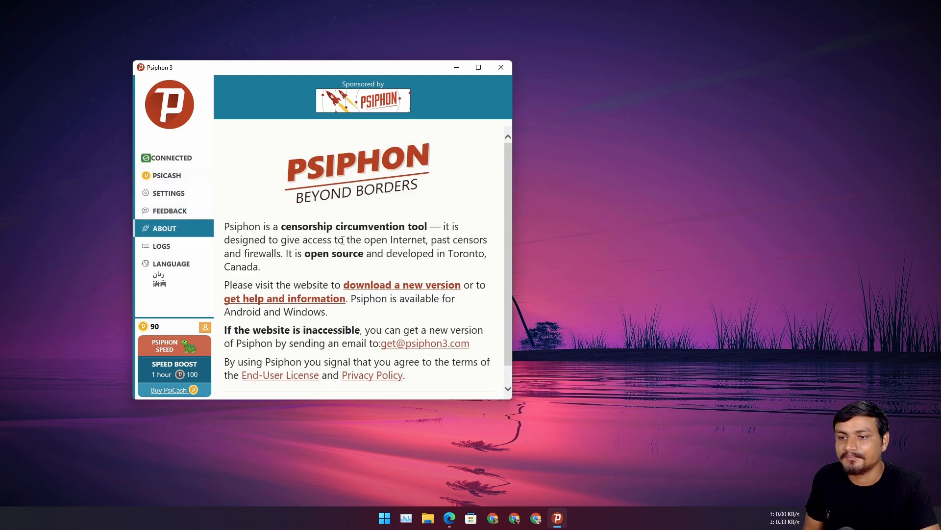
pyautogui.scroll(-1, 342, 241)
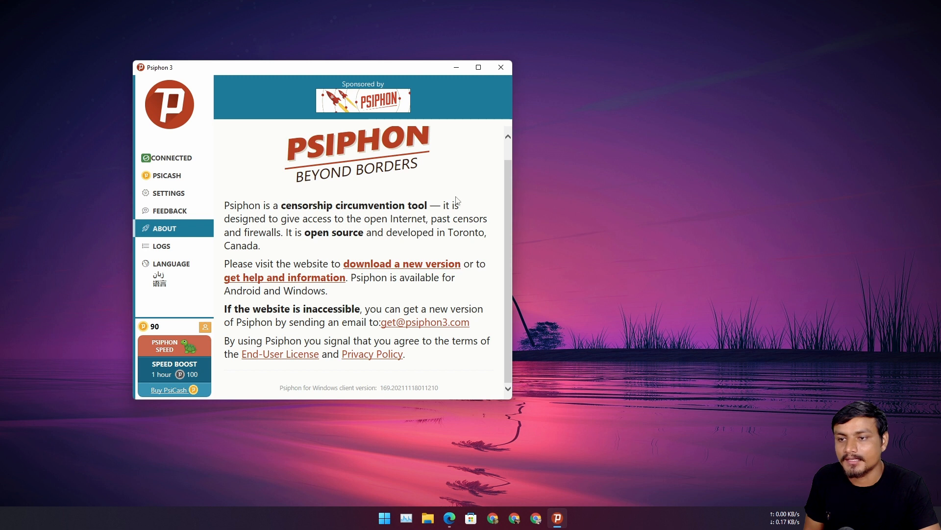
pyautogui.moveTo(306, 232); pyautogui.dragTo(387, 232)
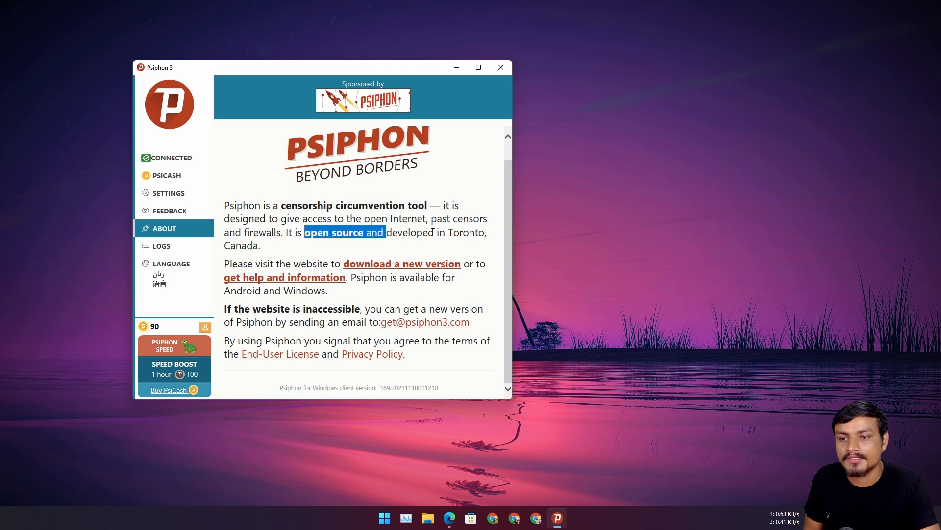
pyautogui.click(403, 277)
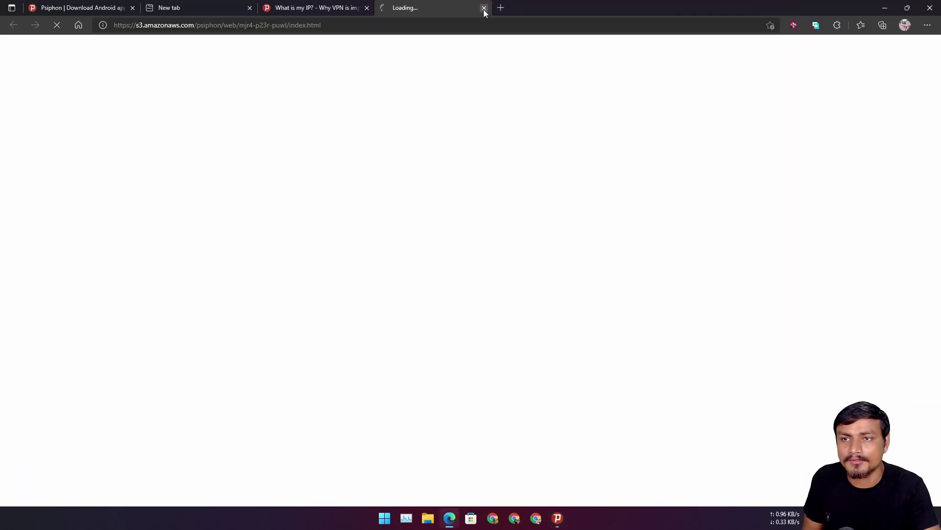
# Dismiss the stray Edge tab and return Psiphon to its connected status page
pyautogui.click(483, 10)
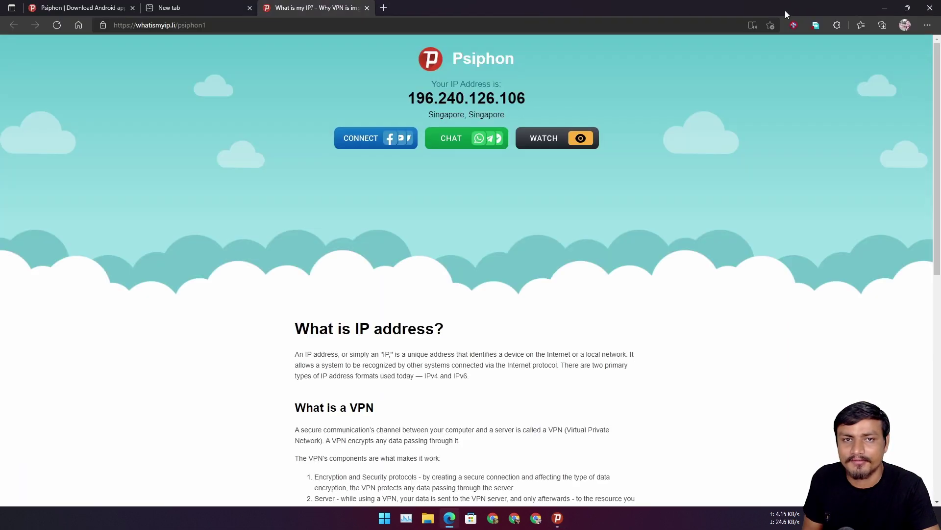
pyautogui.click(887, 8)
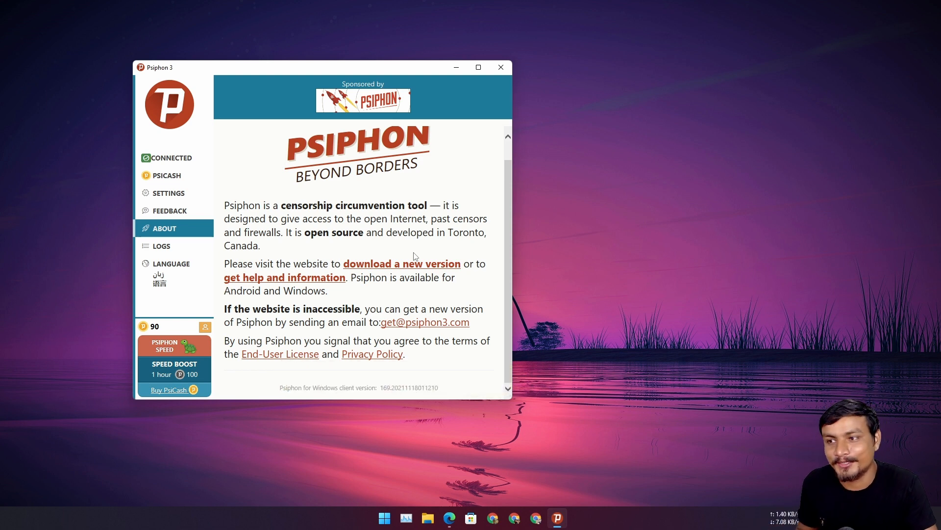
pyautogui.click(178, 157)
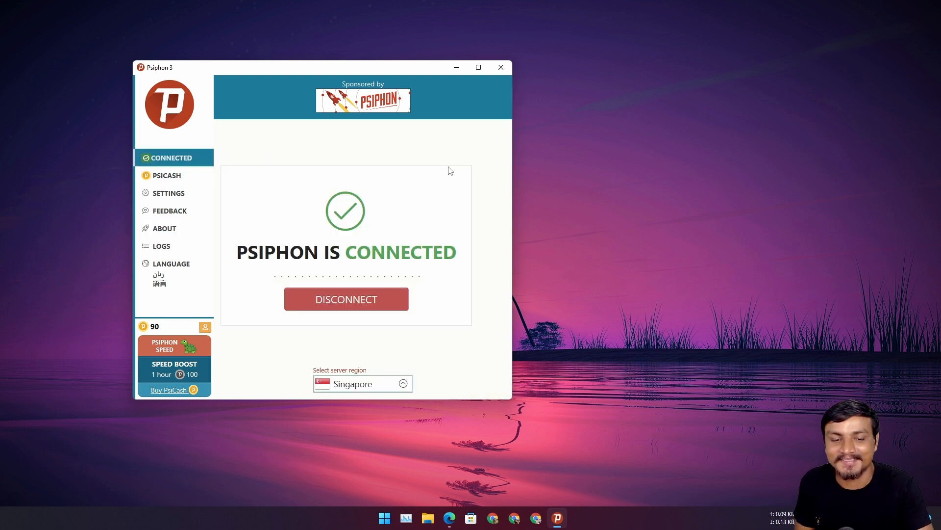